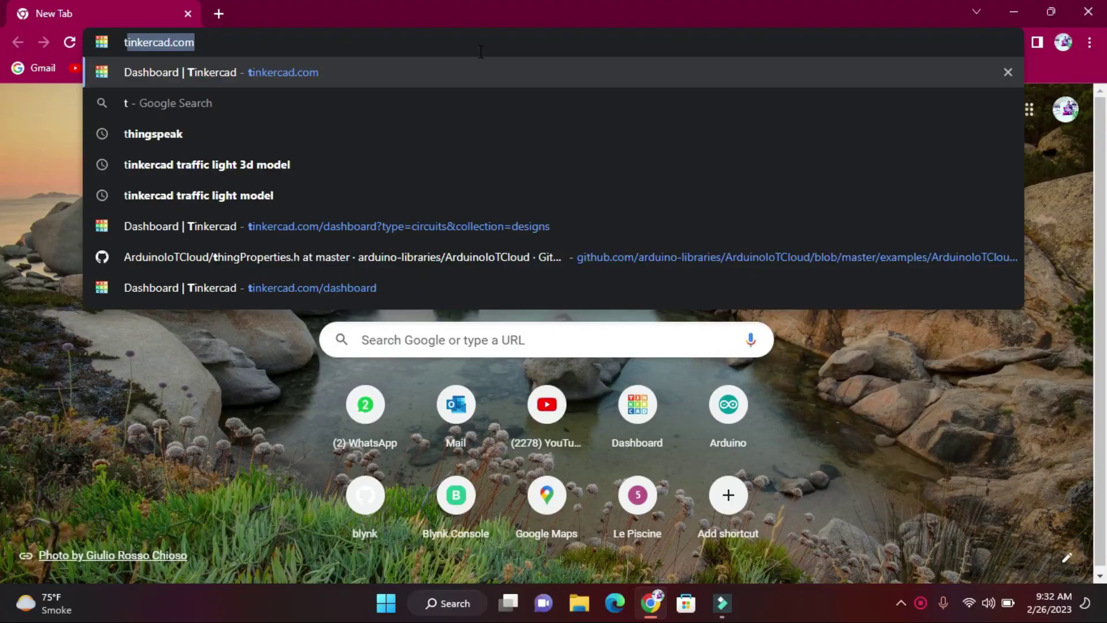
Step: Enter tinkercad.com in Chrome's address bar to load the Tinkercad site
{"action": "type", "text": "i"}
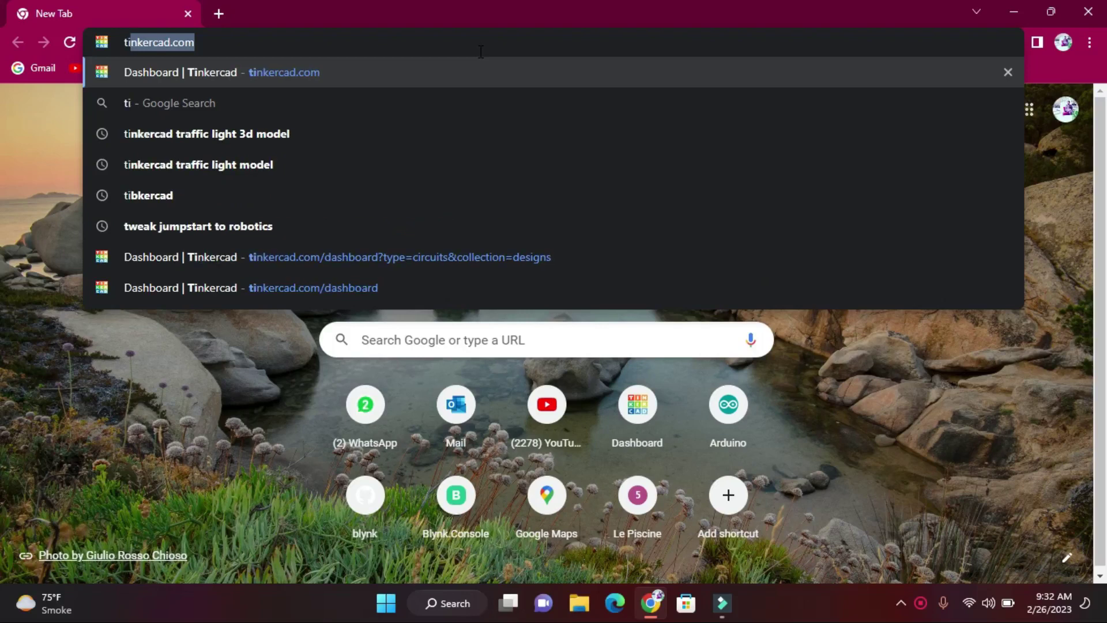
{"action": "type", "text": "nkerc"}
{"action": "key", "text": "BackSpace"}
{"action": "type", "text": "a"}
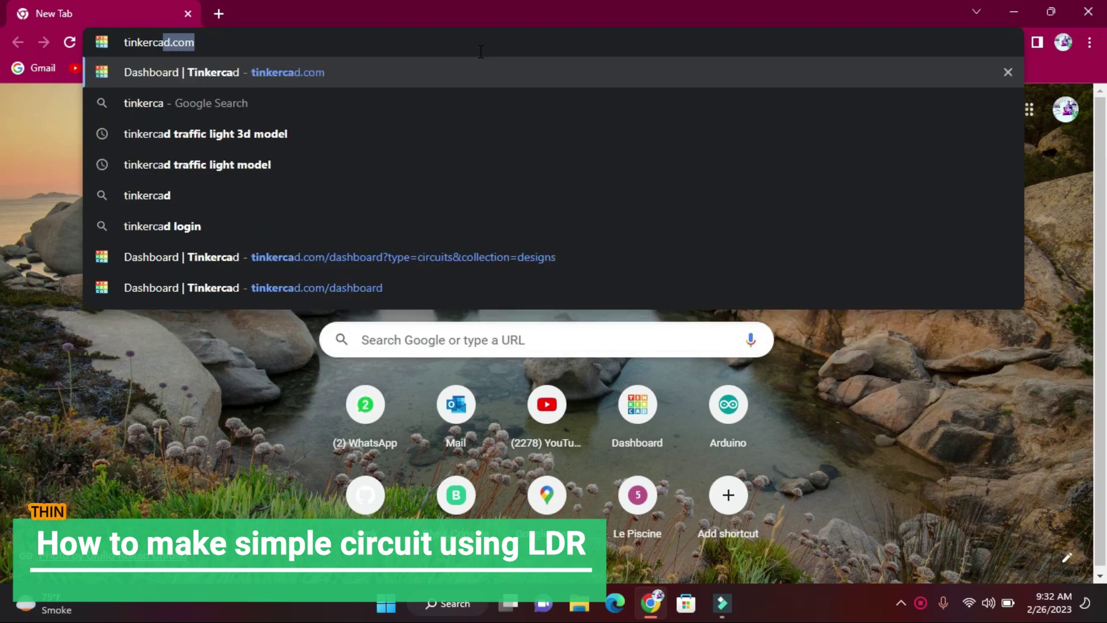
{"action": "type", "text": "d"}
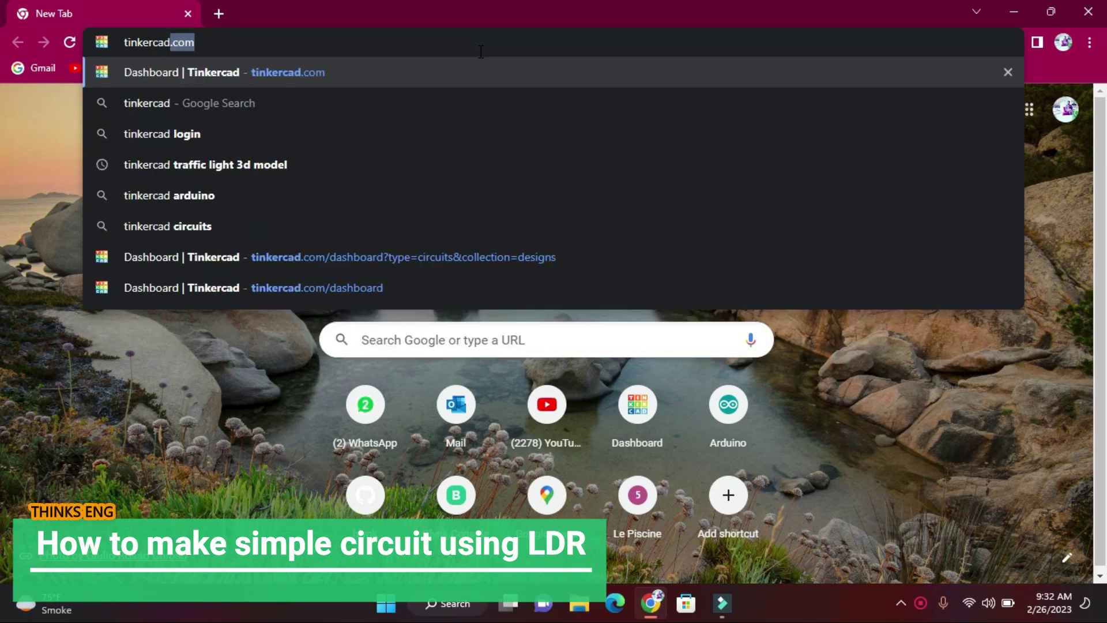
{"action": "type", "text": ".c"}
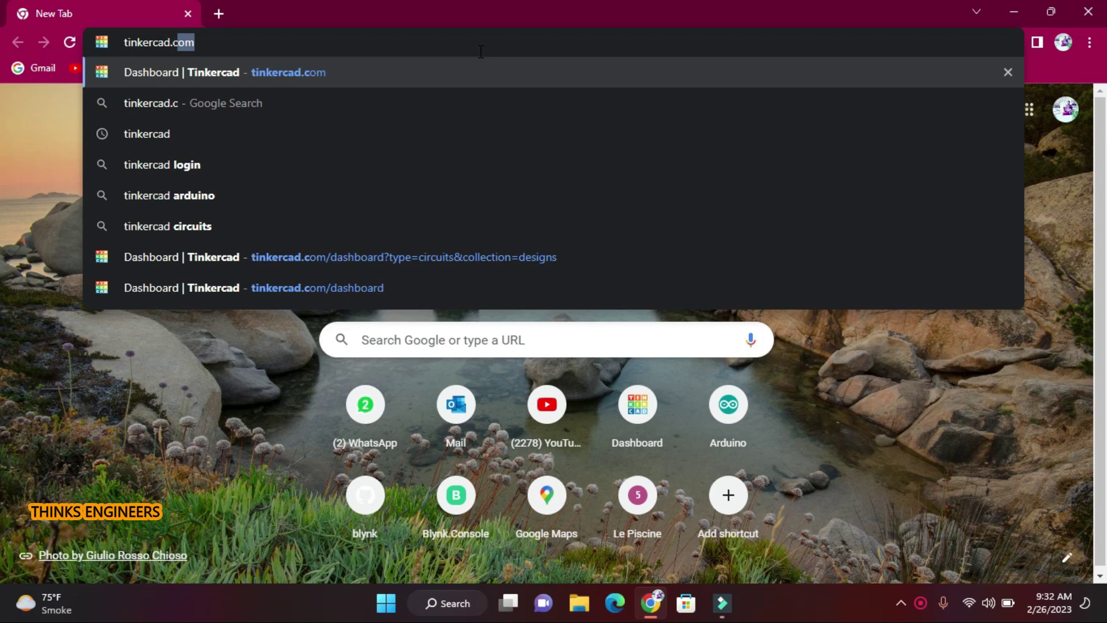
{"action": "type", "text": "om"}
{"action": "key", "text": "Return"}
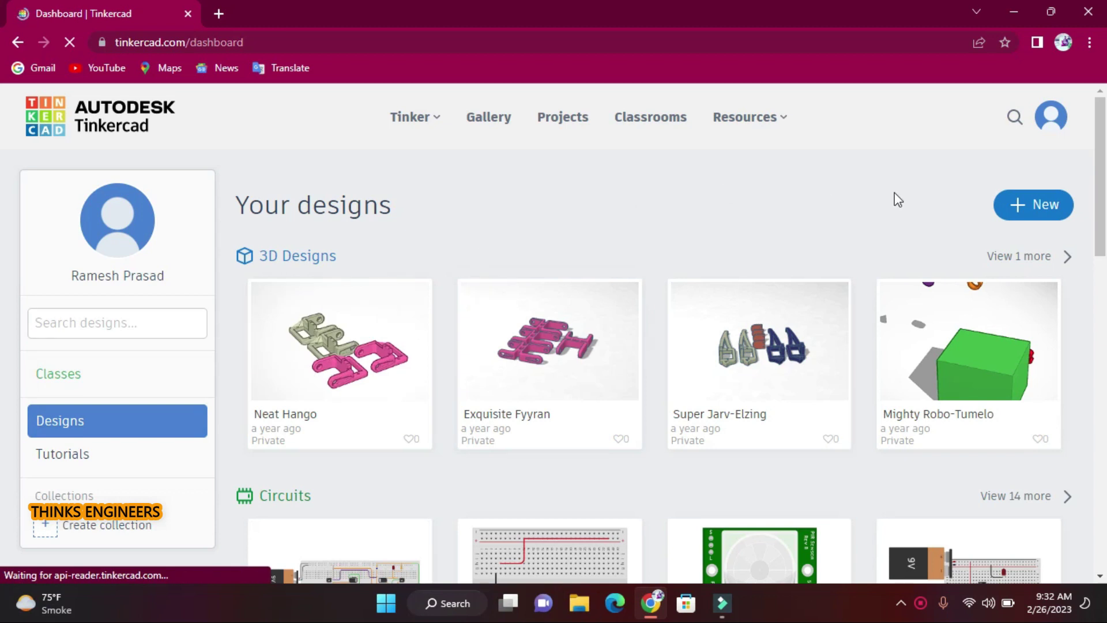
Step: Create a new blank circuit design, 'Mighty Jaiks-Jofo', from the New menu
{"action": "left_click", "coordinate": [1045, 128]}
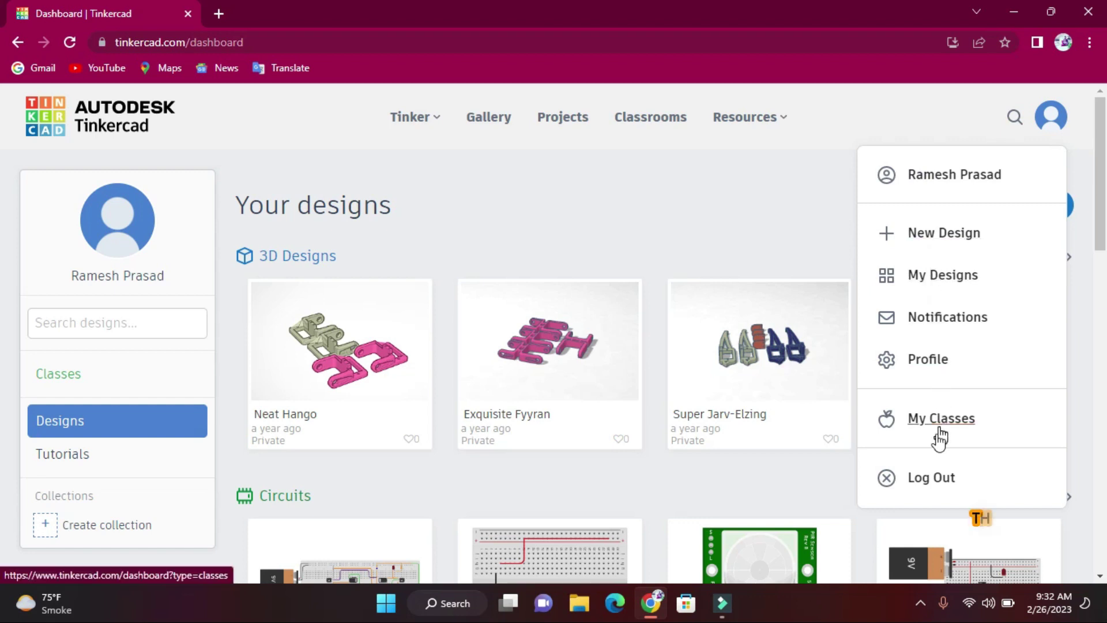
{"action": "left_click", "coordinate": [799, 236]}
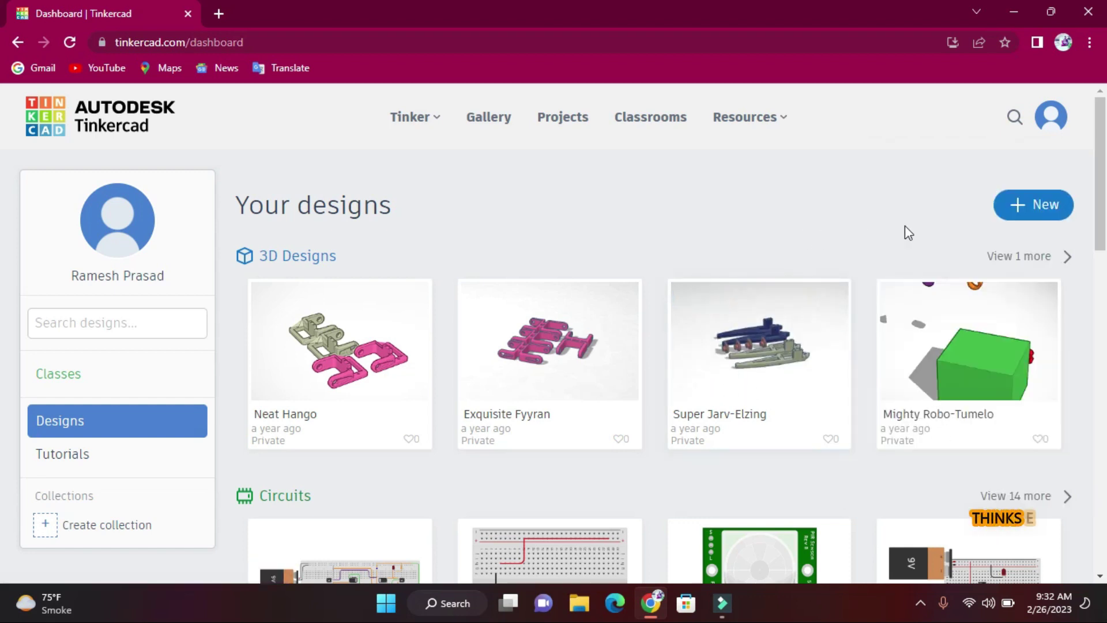
{"action": "left_click", "coordinate": [1037, 212]}
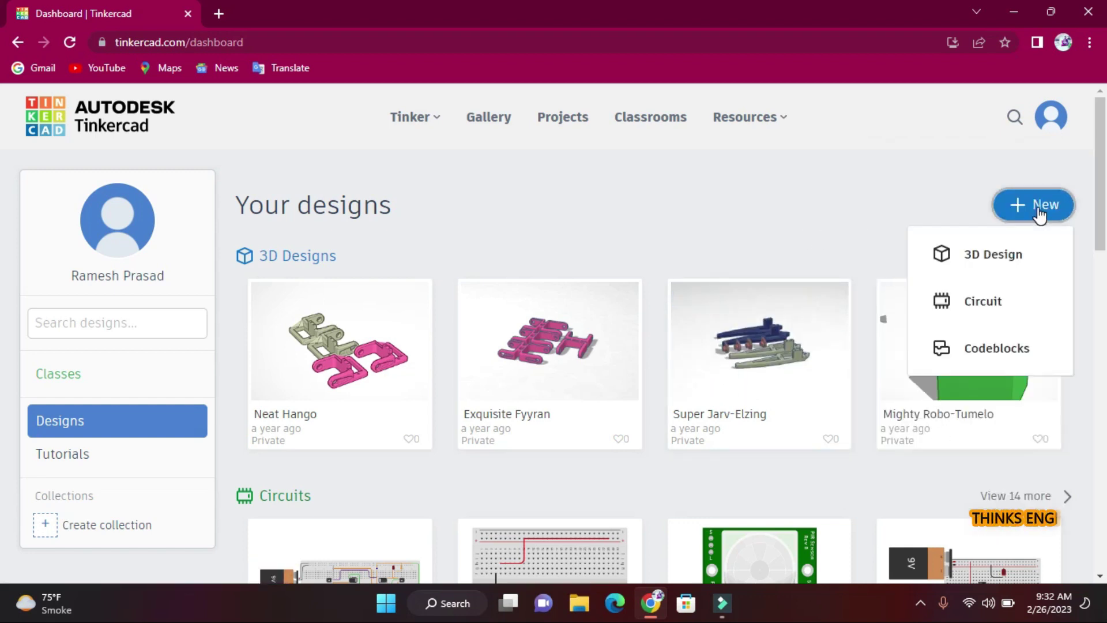
{"action": "left_click", "coordinate": [989, 300]}
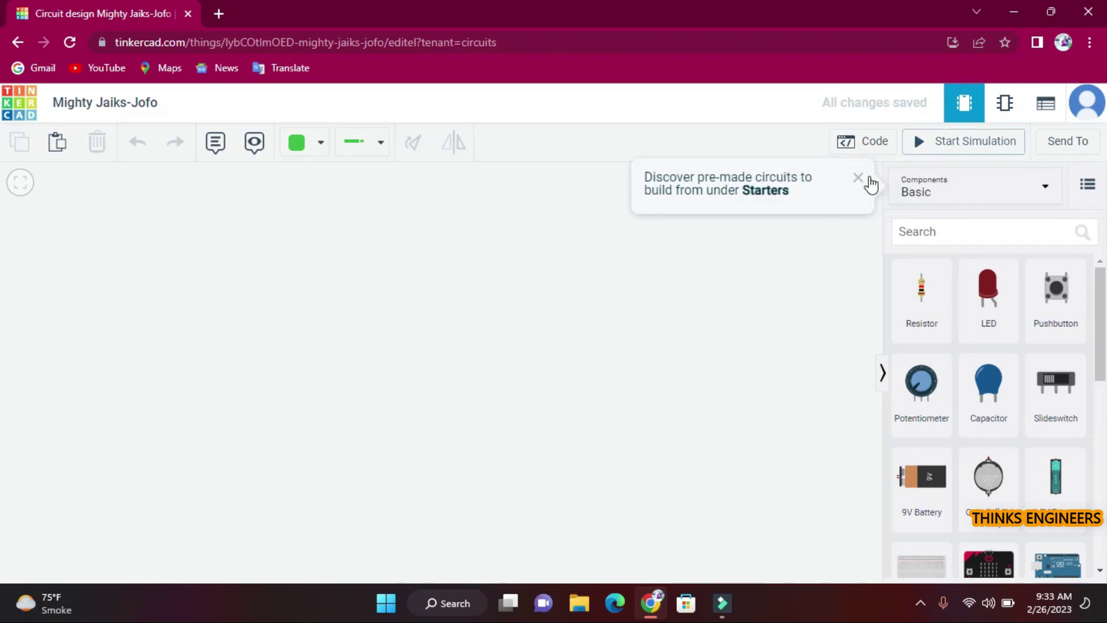
Step: Dismiss the Starters tip and place a Breadboard Small on the canvas
{"action": "left_click", "coordinate": [859, 178]}
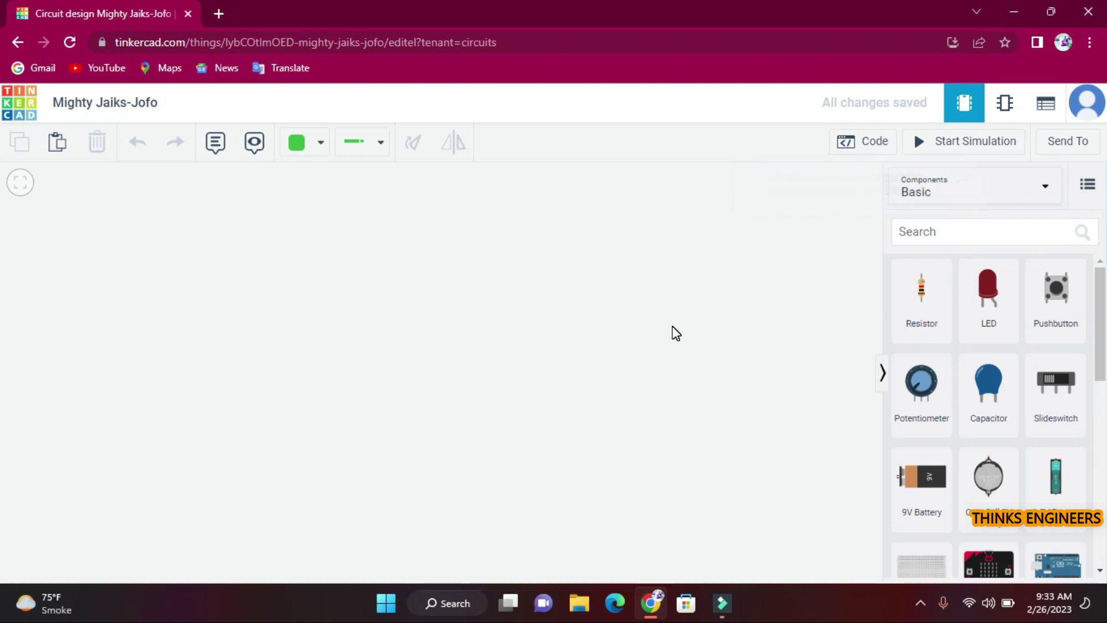
{"action": "left_click_drag", "start_coordinate": [1104, 328], "coordinate": [1105, 427]}
{"action": "left_click_drag", "start_coordinate": [3, 432], "coordinate": [3, 308]}
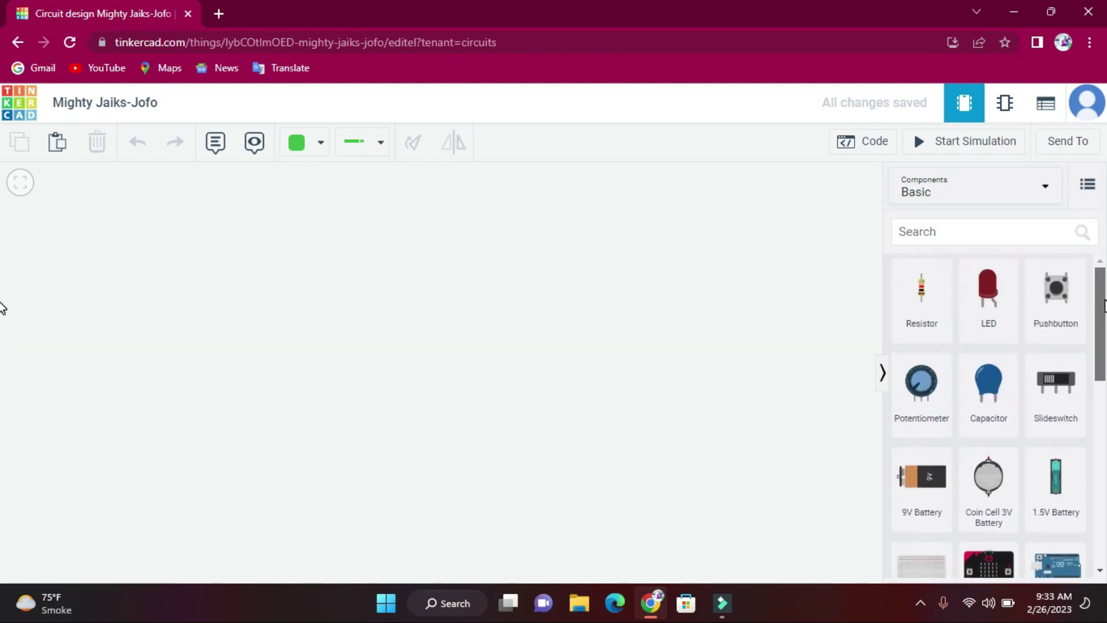
{"action": "scroll", "coordinate": [980, 432], "scroll_direction": "down", "scroll_amount": 1}
{"action": "mouse_move", "coordinate": [921, 505]}
{"action": "left_mouse_down"}
{"action": "mouse_move", "coordinate": [420, 333]}
{"action": "mouse_move", "coordinate": [516, 366]}
{"action": "left_mouse_up"}
Step: Add a 9V battery, rotated upright, to the left of the breadboard
{"action": "mouse_move", "coordinate": [922, 410]}
{"action": "left_mouse_down"}
{"action": "mouse_move", "coordinate": [736, 398]}
{"action": "mouse_move", "coordinate": [519, 425]}
{"action": "mouse_move", "coordinate": [196, 394]}
{"action": "left_mouse_up"}
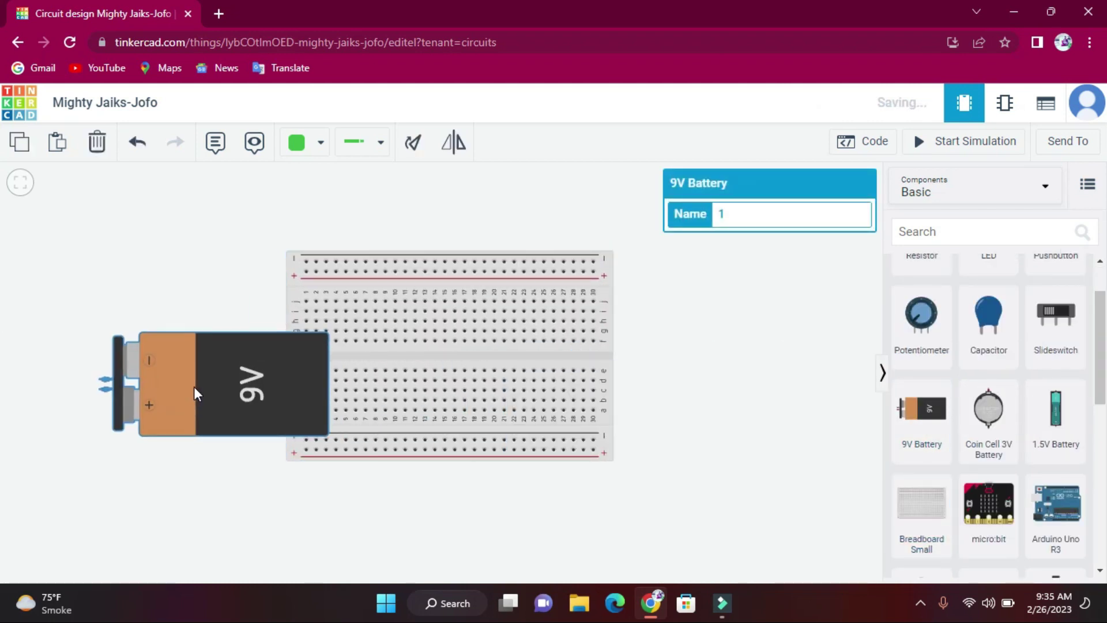
{"action": "key", "text": "r"}
{"action": "key", "text": "r"}
{"action": "key", "text": "r"}
{"action": "mouse_move", "coordinate": [136, 470]}
{"action": "left_mouse_down"}
{"action": "mouse_move", "coordinate": [218, 363]}
{"action": "mouse_move", "coordinate": [259, 359]}
{"action": "left_mouse_up"}
{"action": "left_click", "coordinate": [676, 403]}
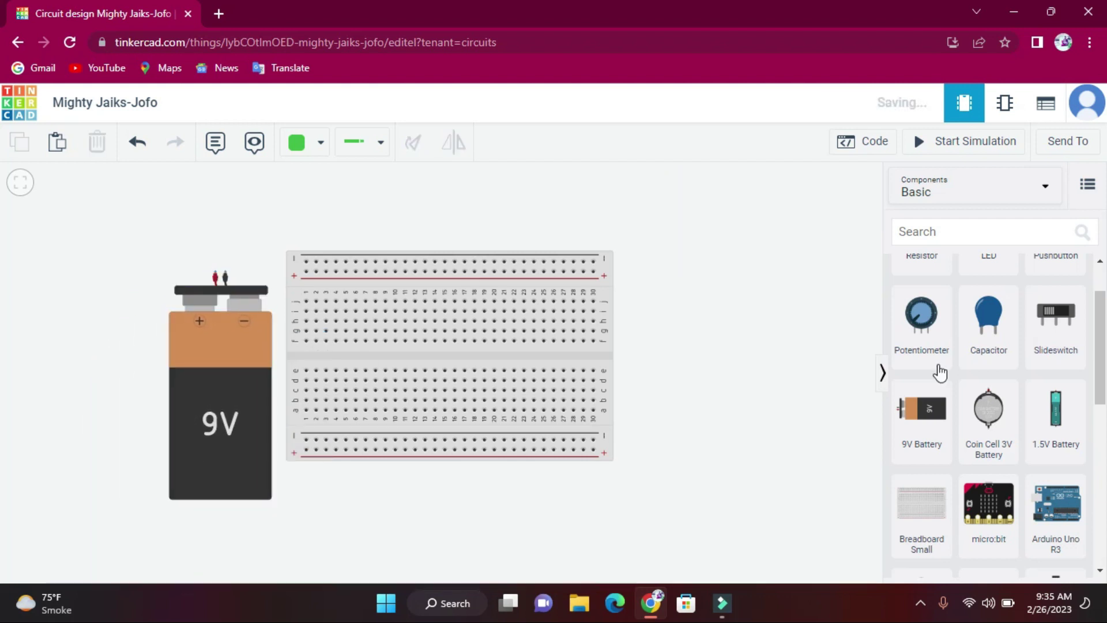
{"action": "scroll", "coordinate": [1097, 422], "scroll_direction": "up", "scroll_amount": 1}
{"action": "scroll", "coordinate": [1101, 421], "scroll_direction": "down", "scroll_amount": 2}
{"action": "scroll", "coordinate": [1101, 422], "scroll_direction": "up", "scroll_amount": 3}
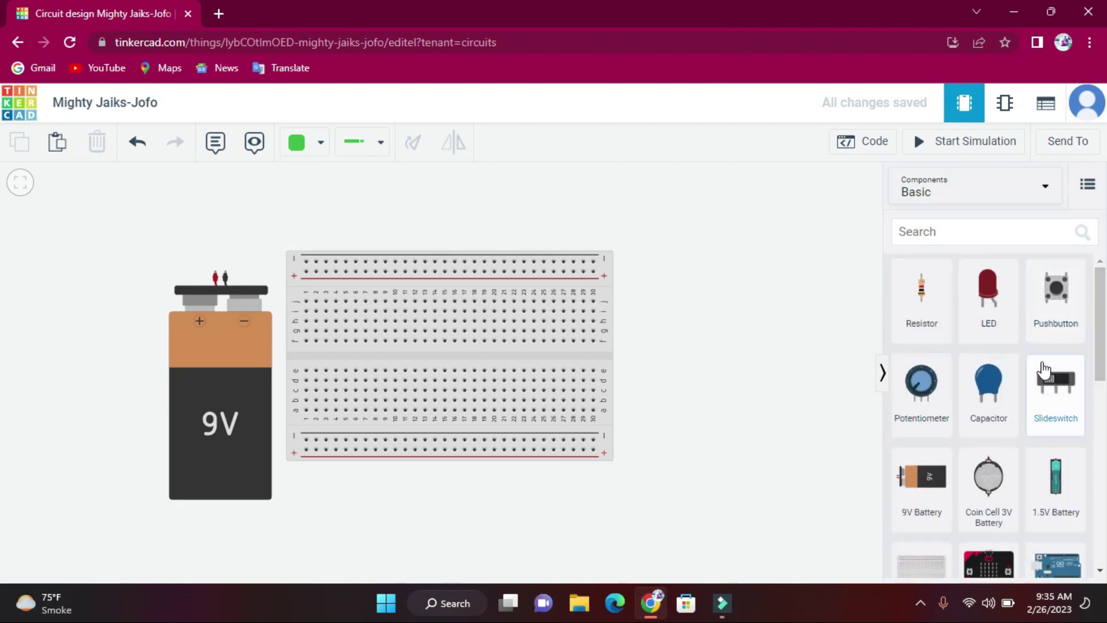
Step: Place a photoresistor and a resistor across the breadboard's centre gap
{"action": "mouse_move", "coordinate": [1099, 362]}
{"action": "left_mouse_down"}
{"action": "mouse_move", "coordinate": [1100, 531]}
{"action": "mouse_move", "coordinate": [1100, 494]}
{"action": "left_mouse_up"}
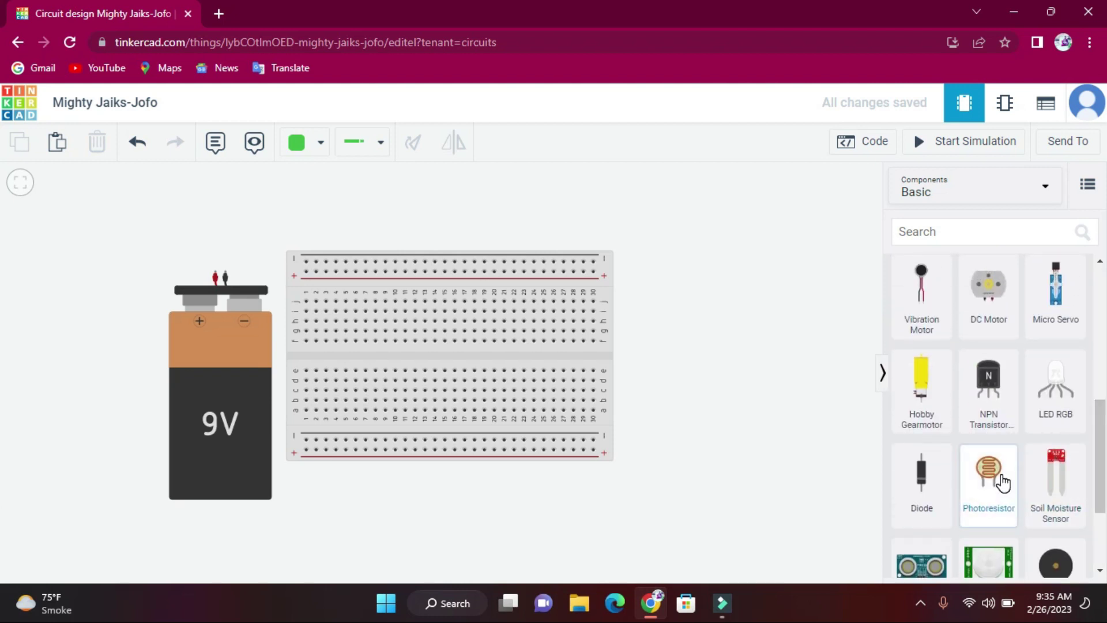
{"action": "left_click_drag", "start_coordinate": [1002, 482], "coordinate": [392, 374]}
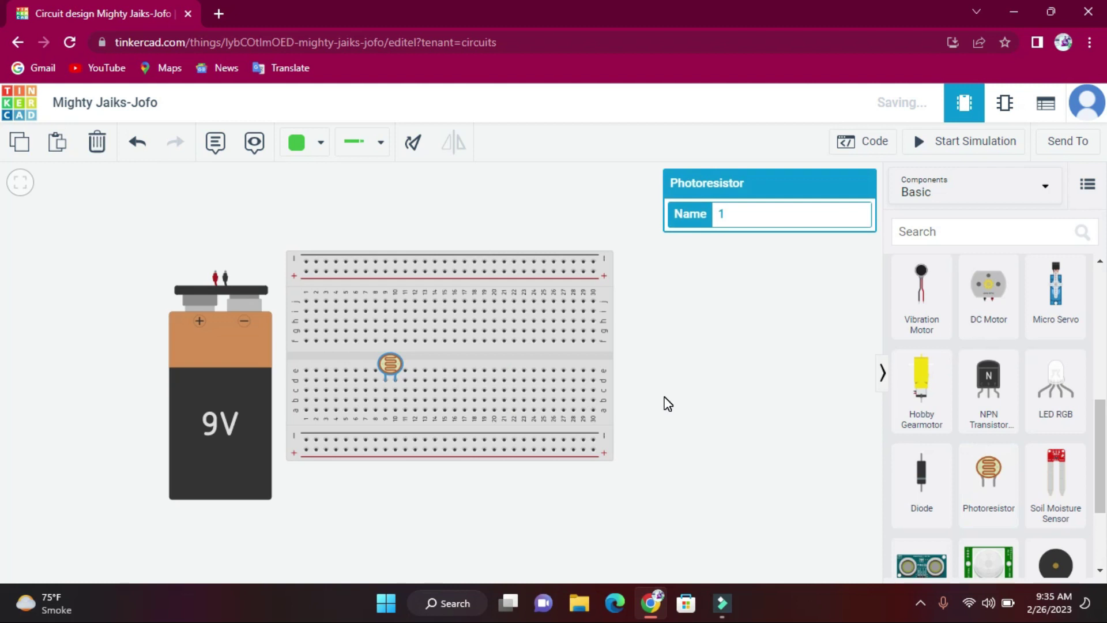
{"action": "left_click_drag", "start_coordinate": [1100, 455], "coordinate": [1100, 323]}
{"action": "mouse_move", "coordinate": [921, 291]}
{"action": "left_mouse_down"}
{"action": "mouse_move", "coordinate": [662, 314]}
{"action": "mouse_move", "coordinate": [377, 359]}
{"action": "mouse_move", "coordinate": [383, 288]}
{"action": "left_mouse_up"}
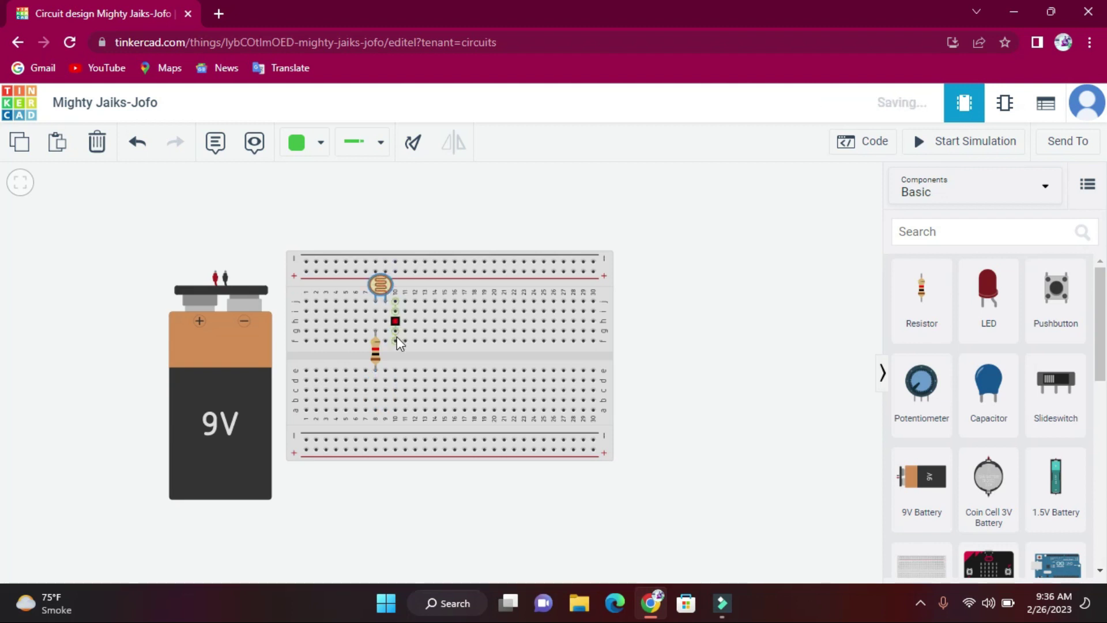
Step: Place an LED and a second resistor near column 17, and begin a battery wire
{"action": "mouse_move", "coordinate": [988, 289]}
{"action": "left_mouse_down"}
{"action": "mouse_move", "coordinate": [529, 314]}
{"action": "mouse_move", "coordinate": [462, 306]}
{"action": "left_mouse_up"}
{"action": "mouse_move", "coordinate": [920, 294]}
{"action": "left_mouse_down"}
{"action": "mouse_move", "coordinate": [473, 369]}
{"action": "mouse_move", "coordinate": [465, 360]}
{"action": "left_mouse_up"}
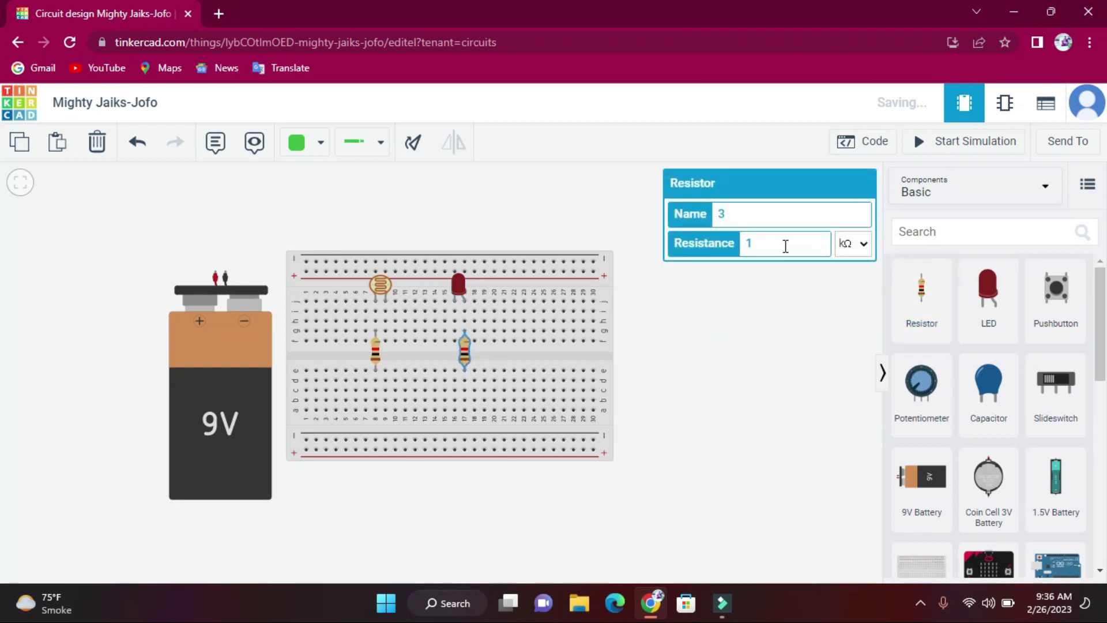
{"action": "left_click", "coordinate": [688, 399]}
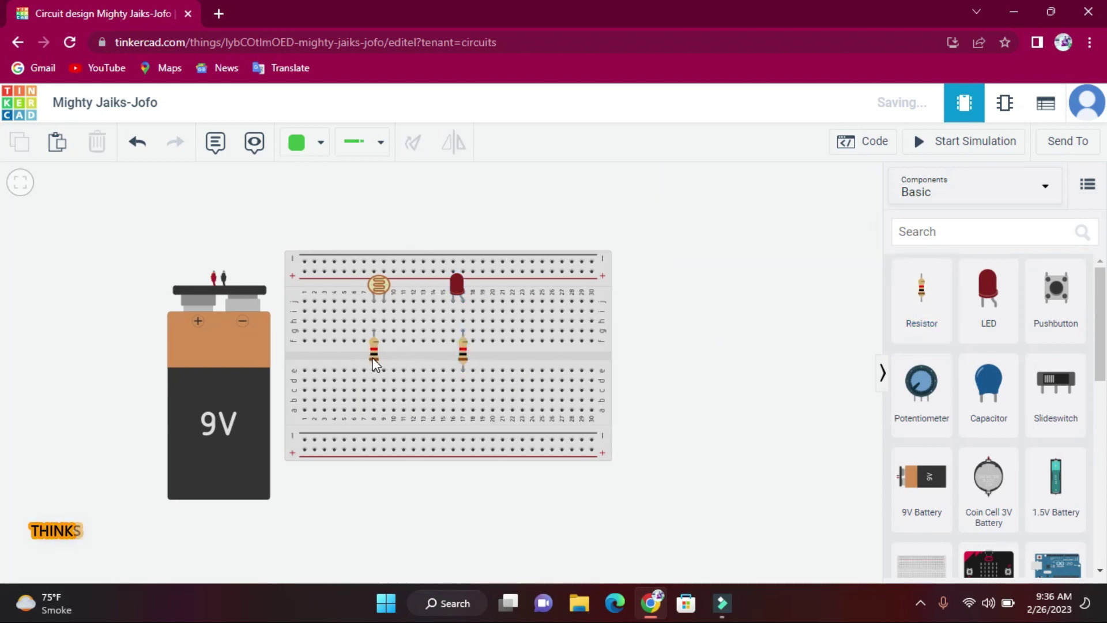
{"action": "left_click", "coordinate": [223, 276]}
{"action": "left_click", "coordinate": [276, 273]}
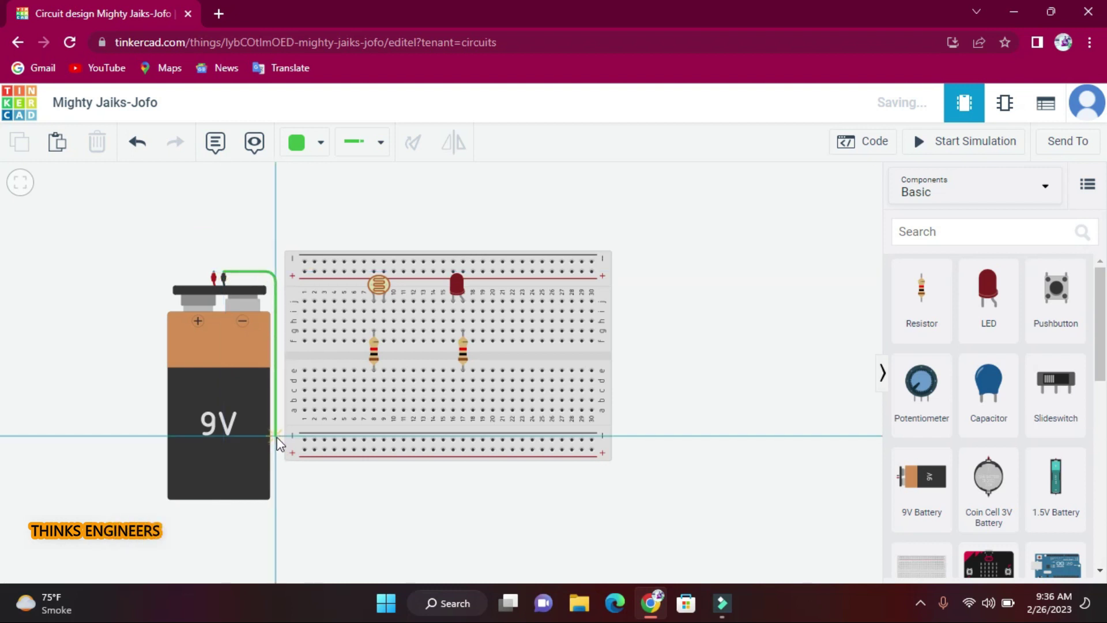
Step: Wire the battery's positive terminal to the bottom power rail
{"action": "key", "text": "Escape"}
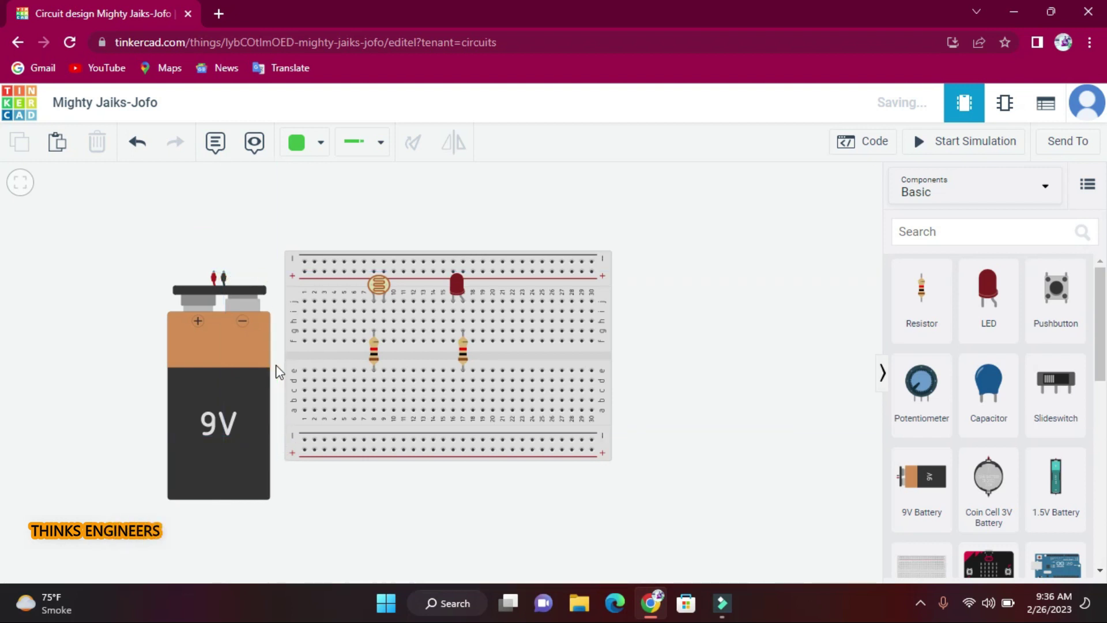
{"action": "left_click", "coordinate": [213, 276]}
{"action": "left_click", "coordinate": [214, 250]}
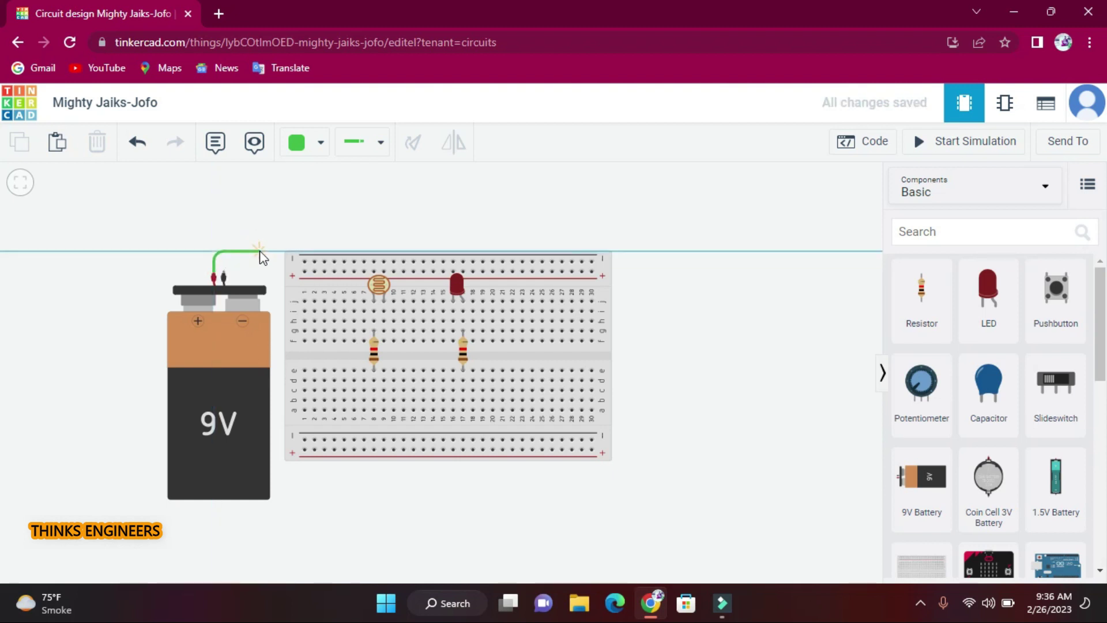
{"action": "left_click", "coordinate": [275, 252]}
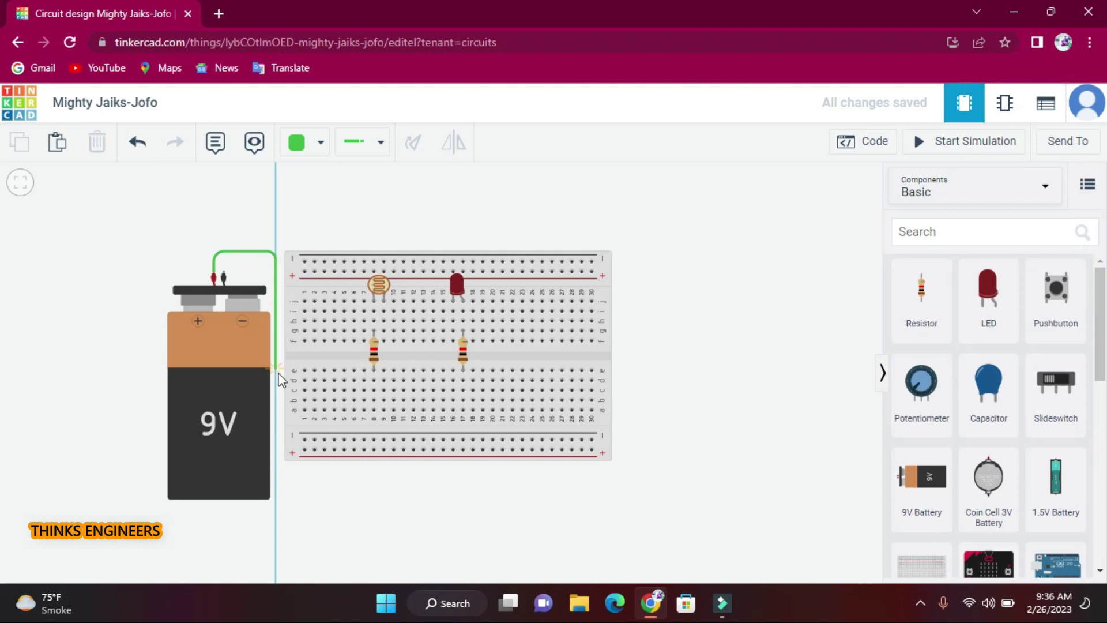
{"action": "left_click", "coordinate": [276, 447]}
{"action": "left_click", "coordinate": [305, 449]}
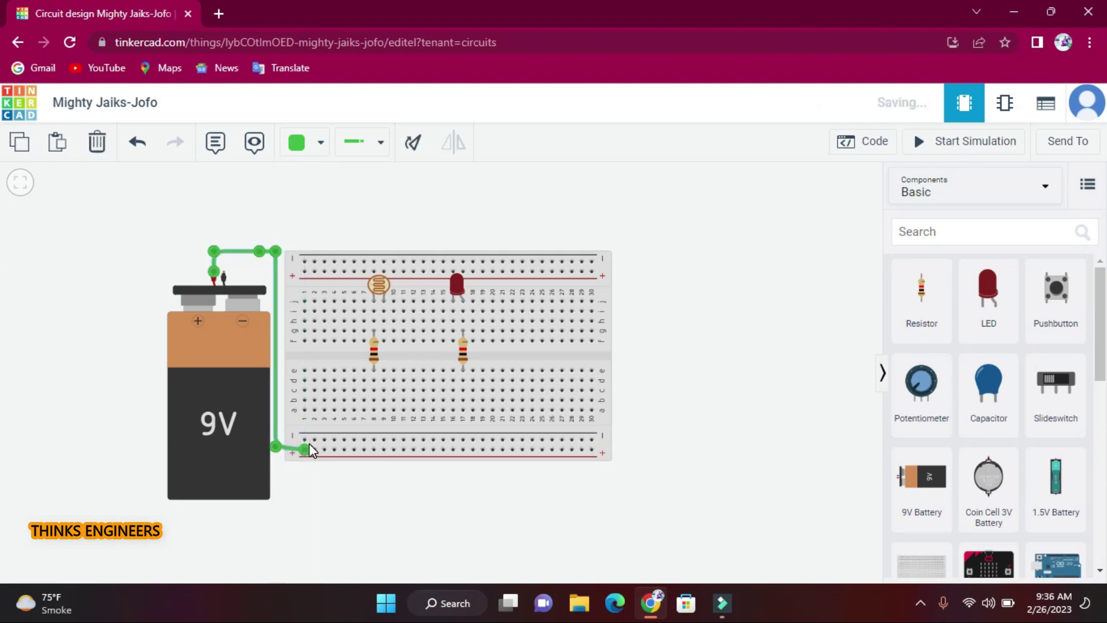
{"action": "left_click", "coordinate": [339, 507]}
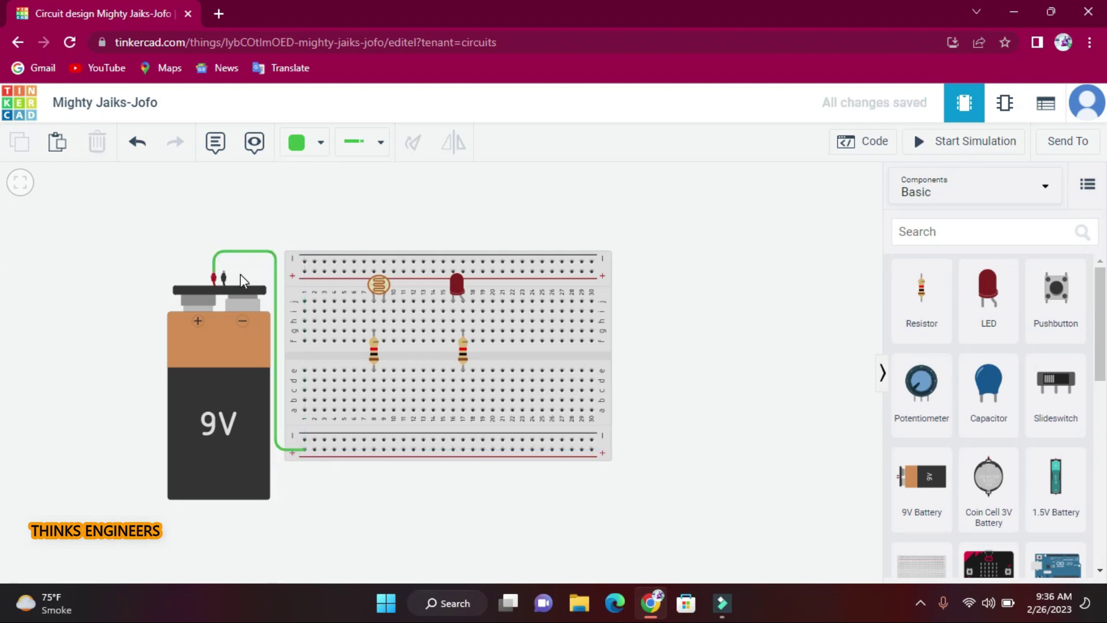
Step: Wire the battery's negative terminal to the top power rail
{"action": "left_click", "coordinate": [225, 279]}
{"action": "left_click", "coordinate": [225, 261]}
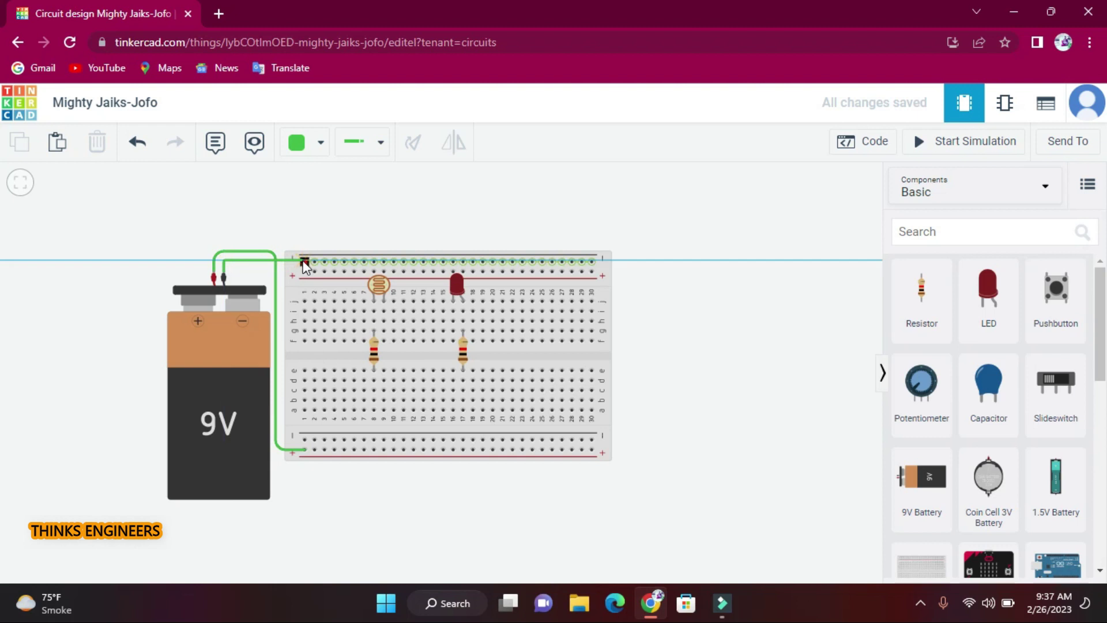
{"action": "left_click", "coordinate": [304, 261]}
{"action": "left_click", "coordinate": [339, 227]}
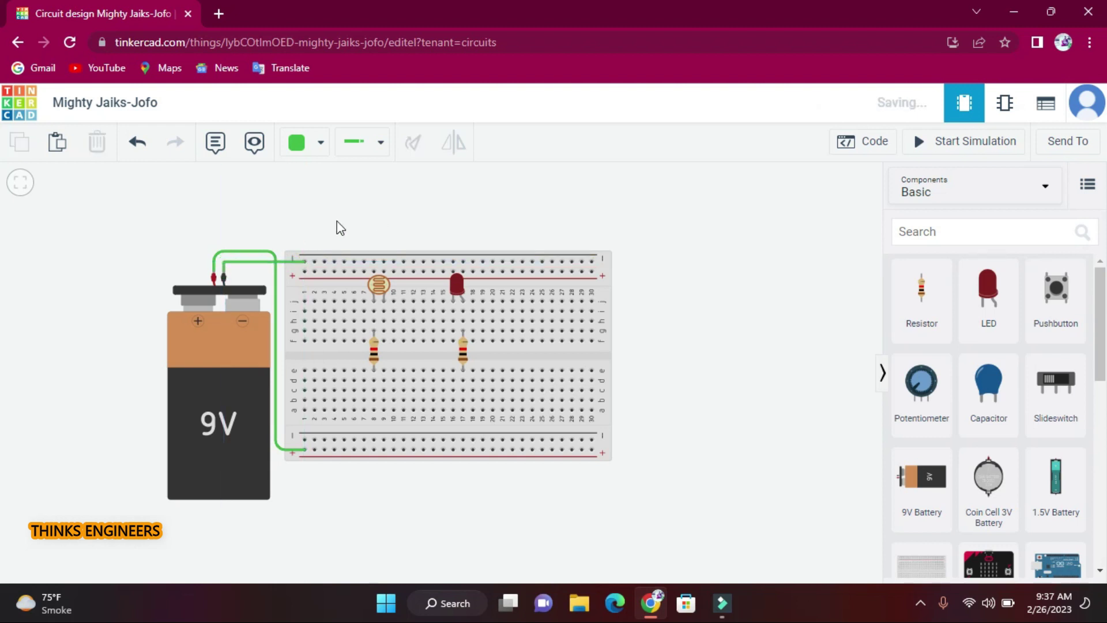
Step: Colour the negative battery wire black and the positive battery wire red
{"action": "left_click", "coordinate": [276, 262]}
{"action": "left_click", "coordinate": [320, 142]}
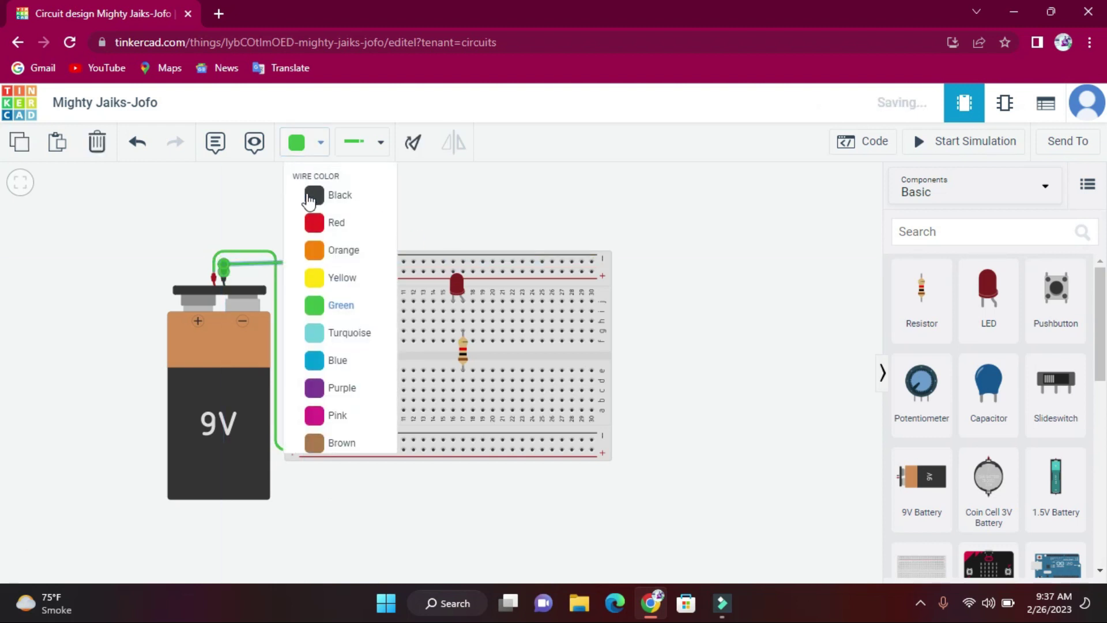
{"action": "left_click", "coordinate": [314, 193]}
{"action": "left_click_drag", "start_coordinate": [224, 263], "coordinate": [224, 260]}
{"action": "left_click", "coordinate": [253, 251]}
{"action": "left_click", "coordinate": [321, 142]}
{"action": "left_click", "coordinate": [315, 223]}
{"action": "left_click", "coordinate": [361, 215]}
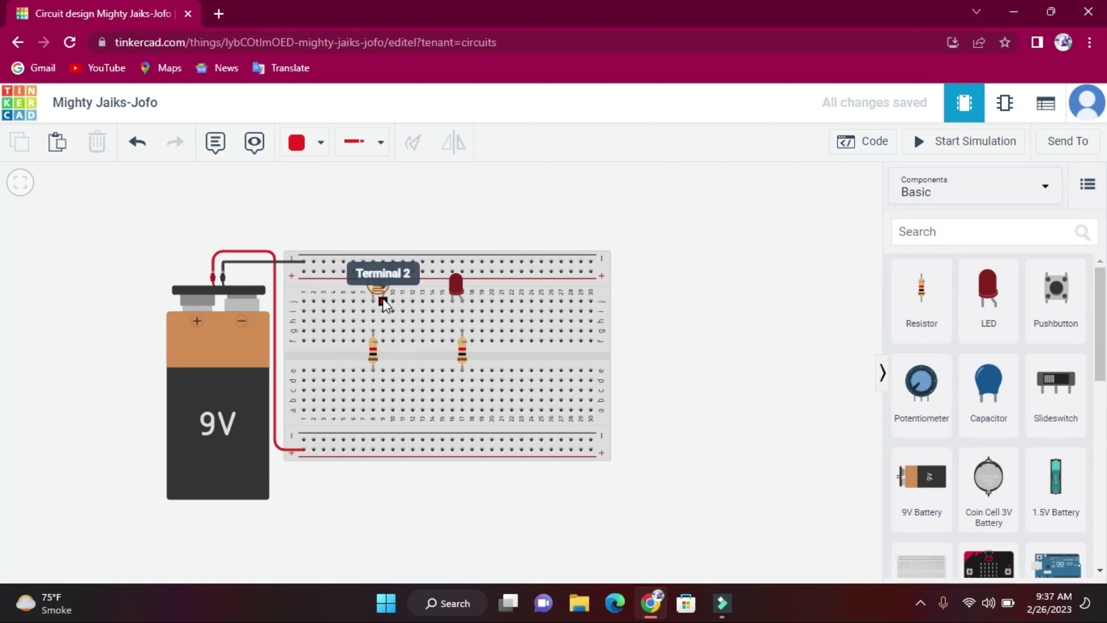
Step: Connect the LED's cathode to the top rail with a straight vertical wire
{"action": "left_click", "coordinate": [453, 300]}
{"action": "left_click", "coordinate": [437, 300]}
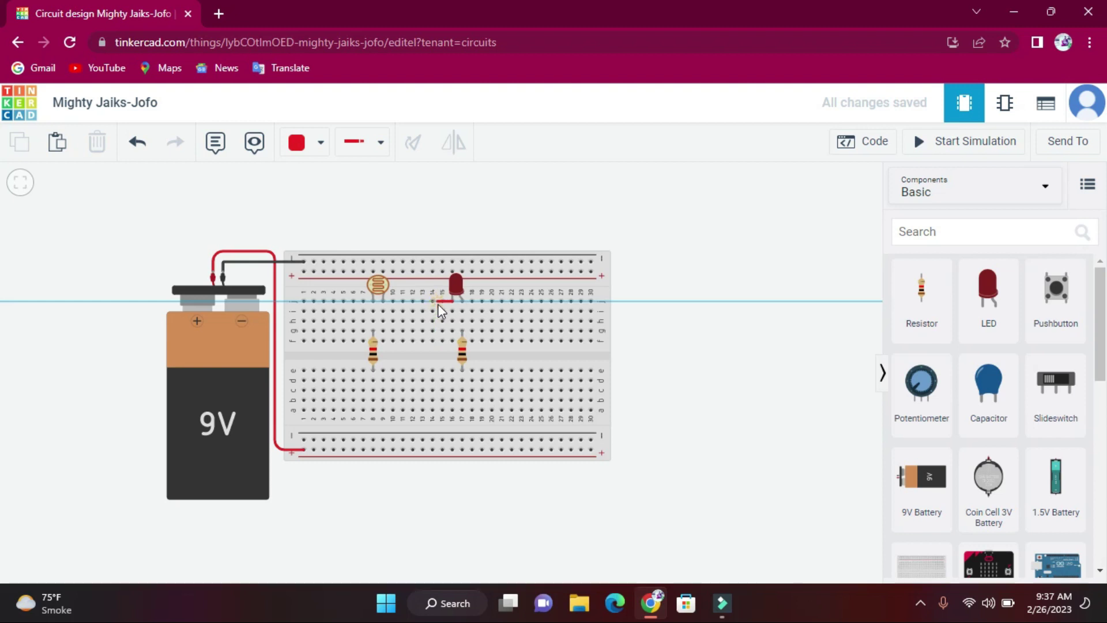
{"action": "left_click", "coordinate": [432, 261]}
{"action": "left_click_drag", "start_coordinate": [437, 302], "coordinate": [433, 301]}
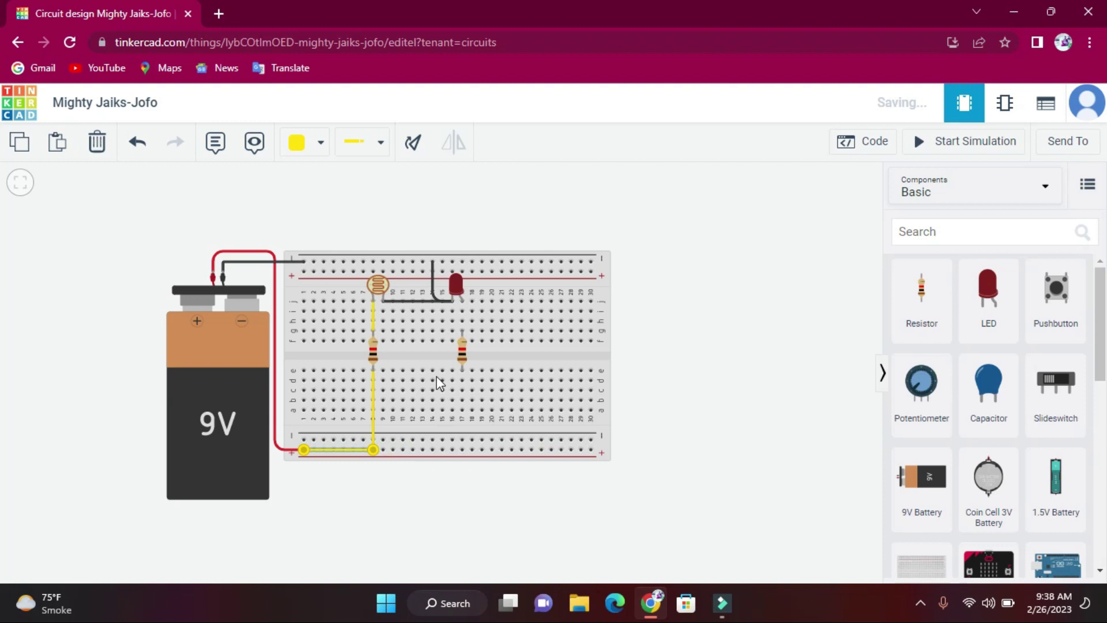
Step: Link the column-8 photoresistor–resistor junction to the column-17 resistor's lower lead
{"action": "left_click", "coordinate": [373, 331]}
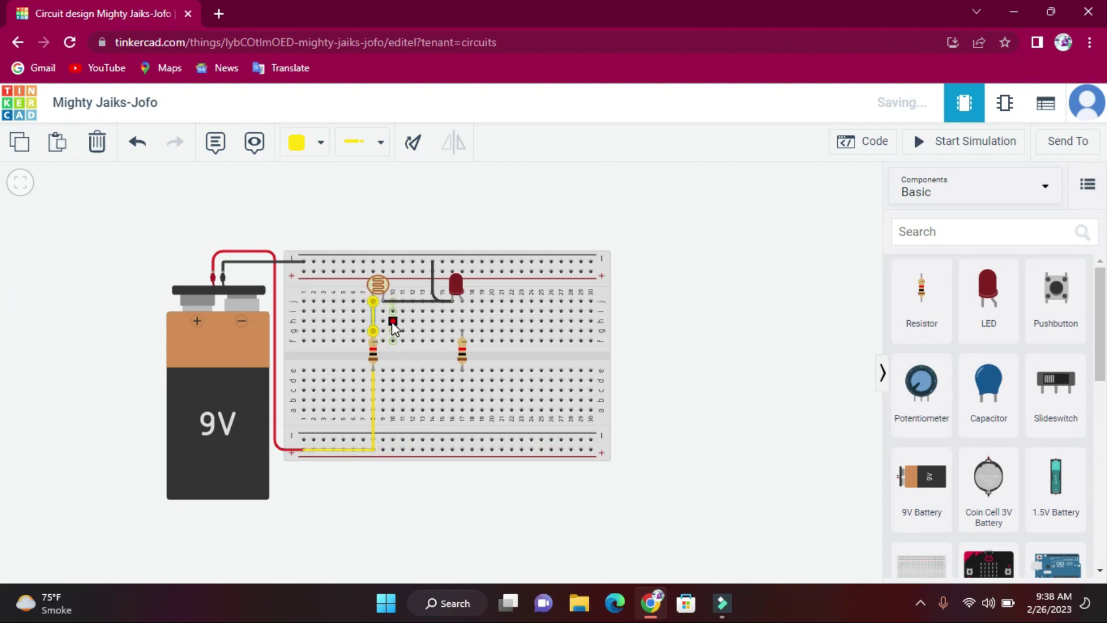
{"action": "left_click", "coordinate": [392, 322]}
{"action": "left_click", "coordinate": [373, 321]}
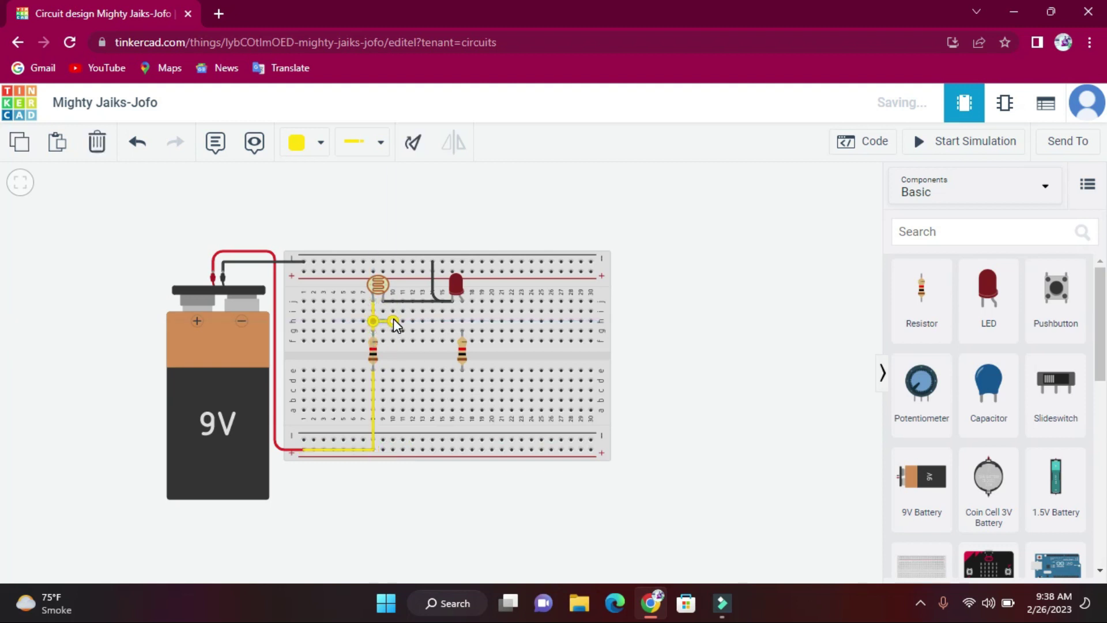
{"action": "left_click", "coordinate": [462, 368]}
{"action": "left_click", "coordinate": [405, 370]}
{"action": "left_click", "coordinate": [392, 321]}
{"action": "left_click_drag", "start_coordinate": [407, 372], "coordinate": [393, 369]}
{"action": "left_click", "coordinate": [426, 362]}
{"action": "left_click", "coordinate": [461, 350]}
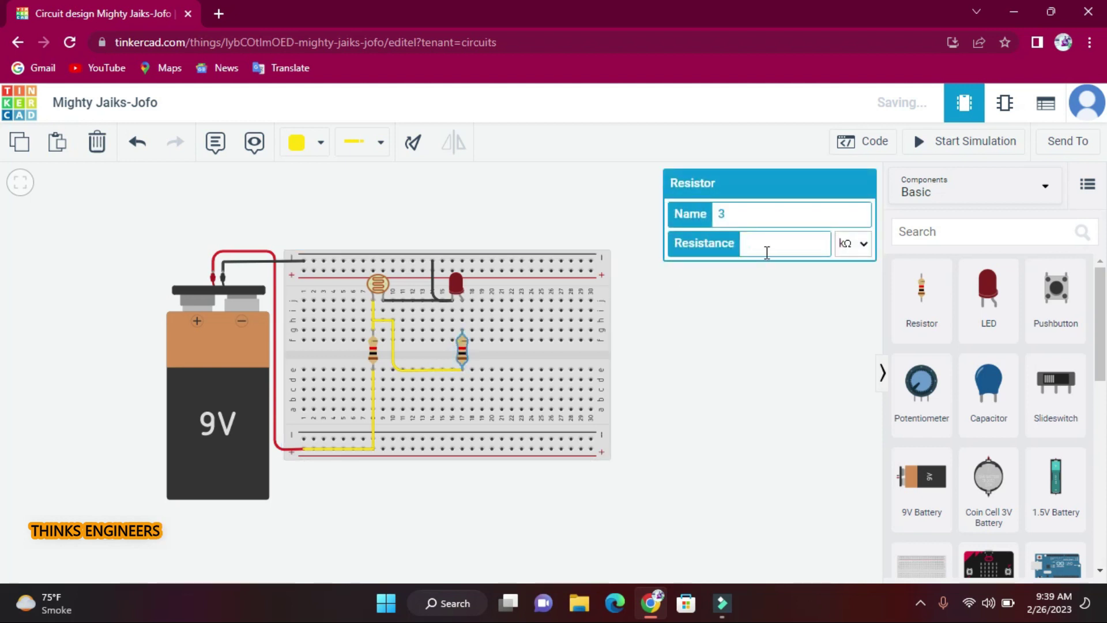
Step: Set the column-17 resistor to 330 Ω and inspect the column-8 resistor
{"action": "type", "text": "0"}
{"action": "left_click", "coordinate": [852, 244]}
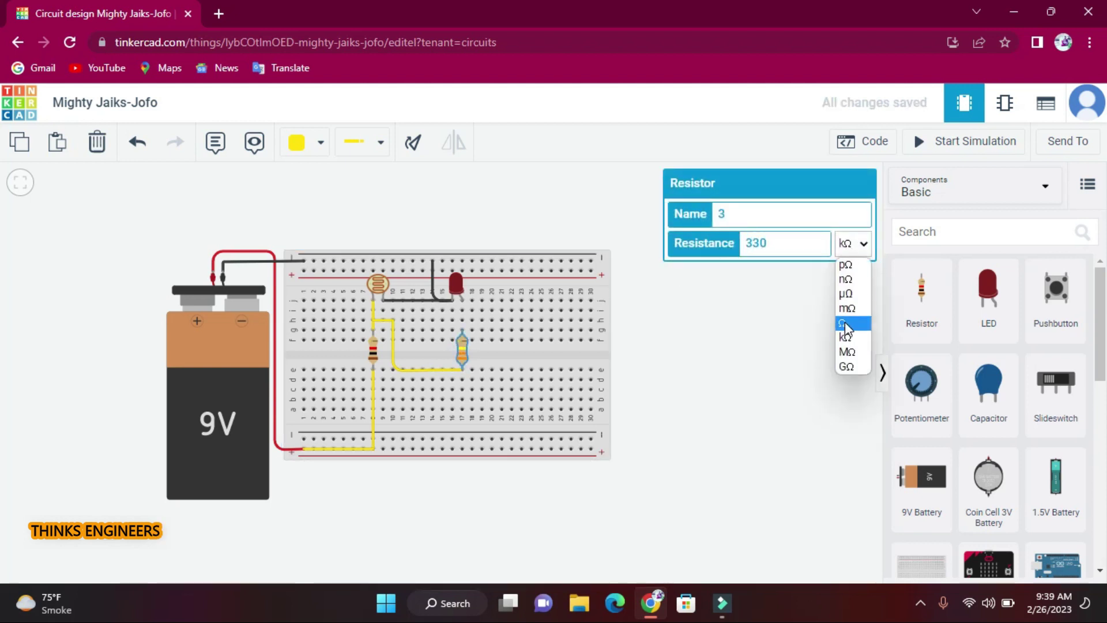
{"action": "left_click", "coordinate": [847, 323]}
{"action": "left_click", "coordinate": [713, 343]}
{"action": "left_click", "coordinate": [374, 353]}
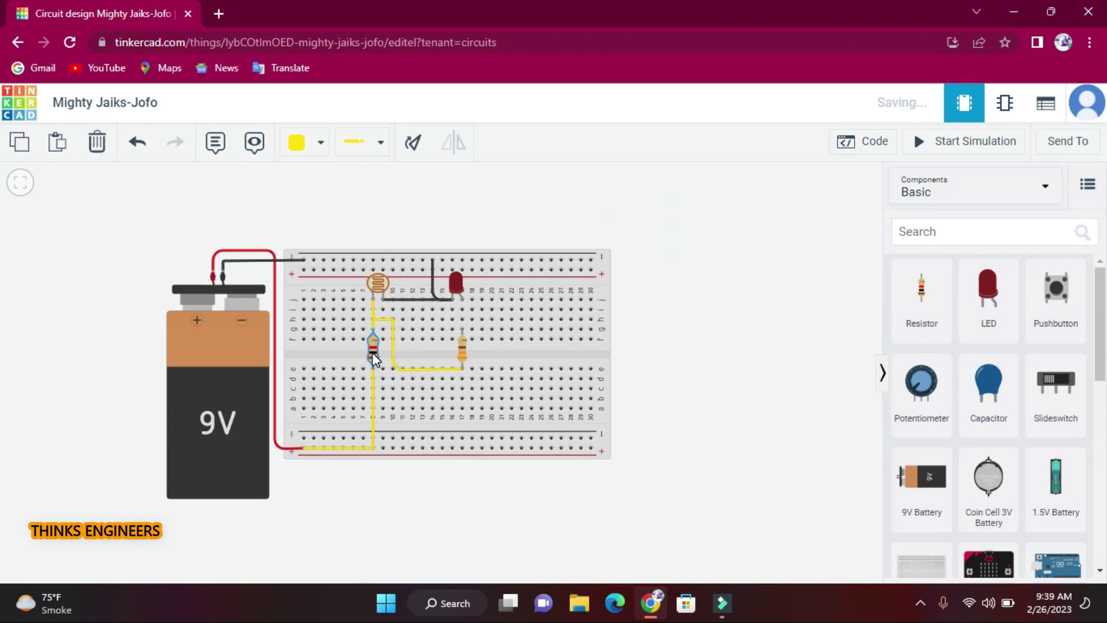
{"action": "left_click", "coordinate": [374, 350]}
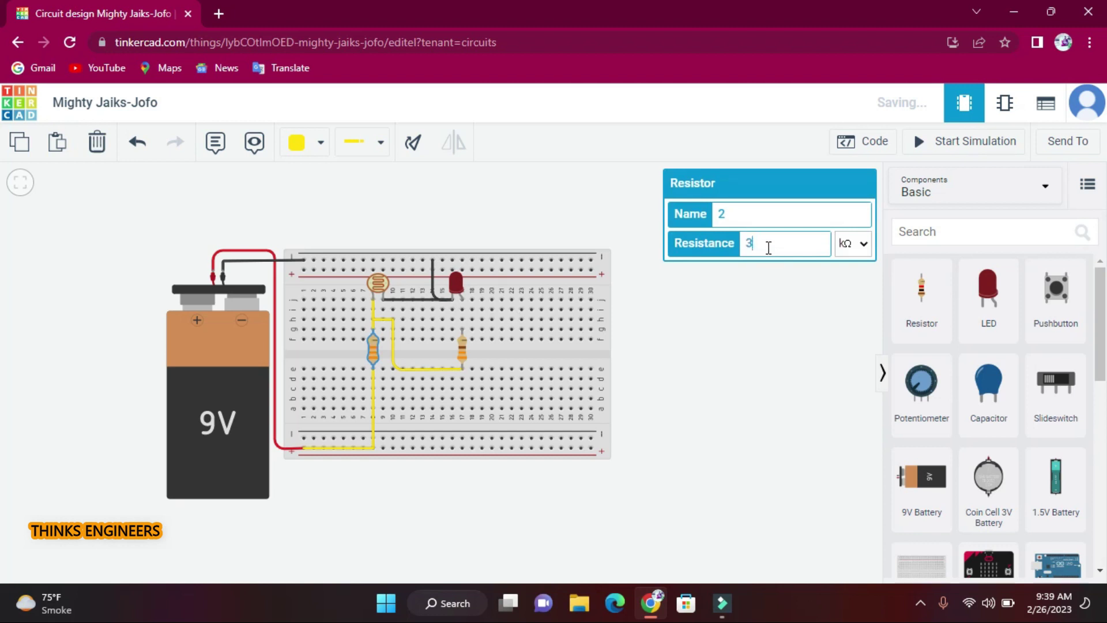
{"action": "left_click", "coordinate": [755, 365]}
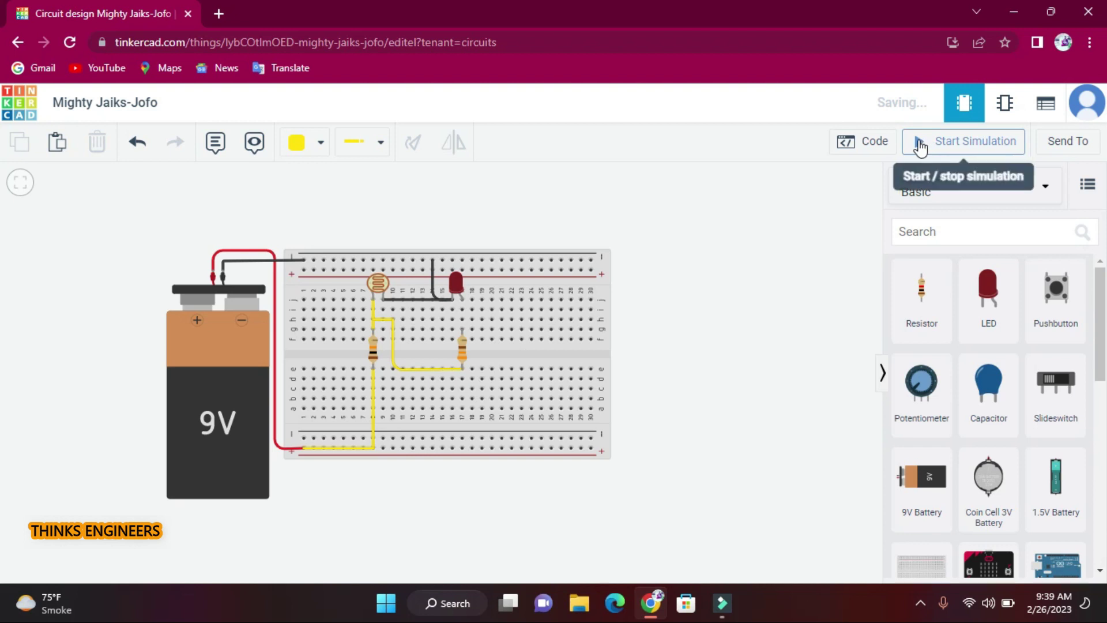
Step: Draw a red wire from the LED's anode to the column-17 resistor's top lead
{"action": "left_click", "coordinate": [21, 182]}
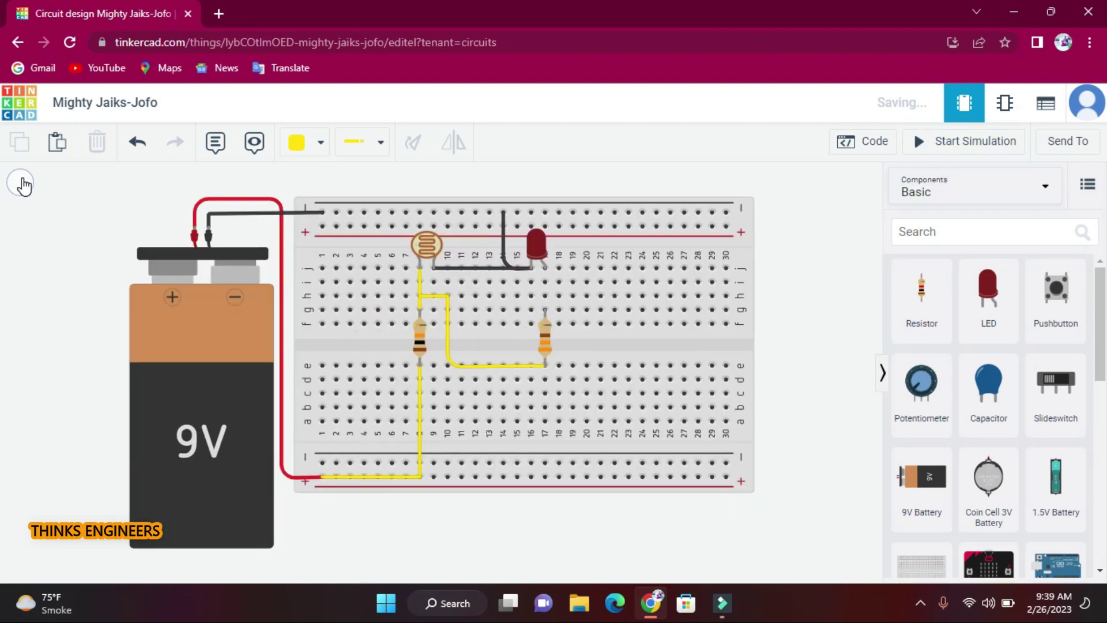
{"action": "left_click", "coordinate": [545, 266]}
{"action": "left_click", "coordinate": [545, 312]}
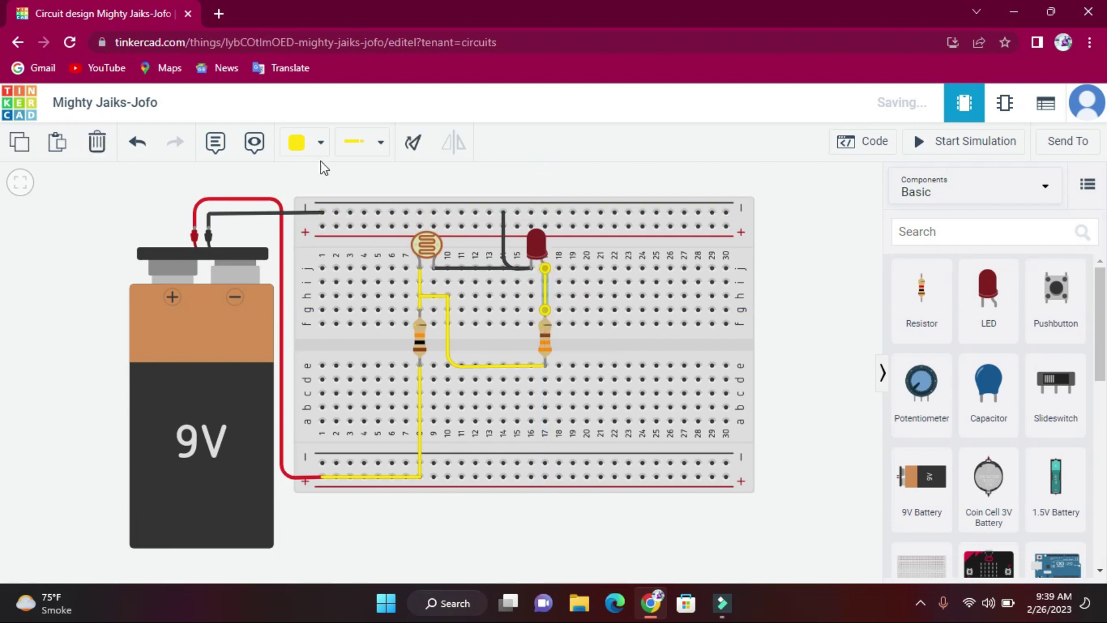
{"action": "left_click", "coordinate": [321, 142]}
{"action": "left_click", "coordinate": [321, 228]}
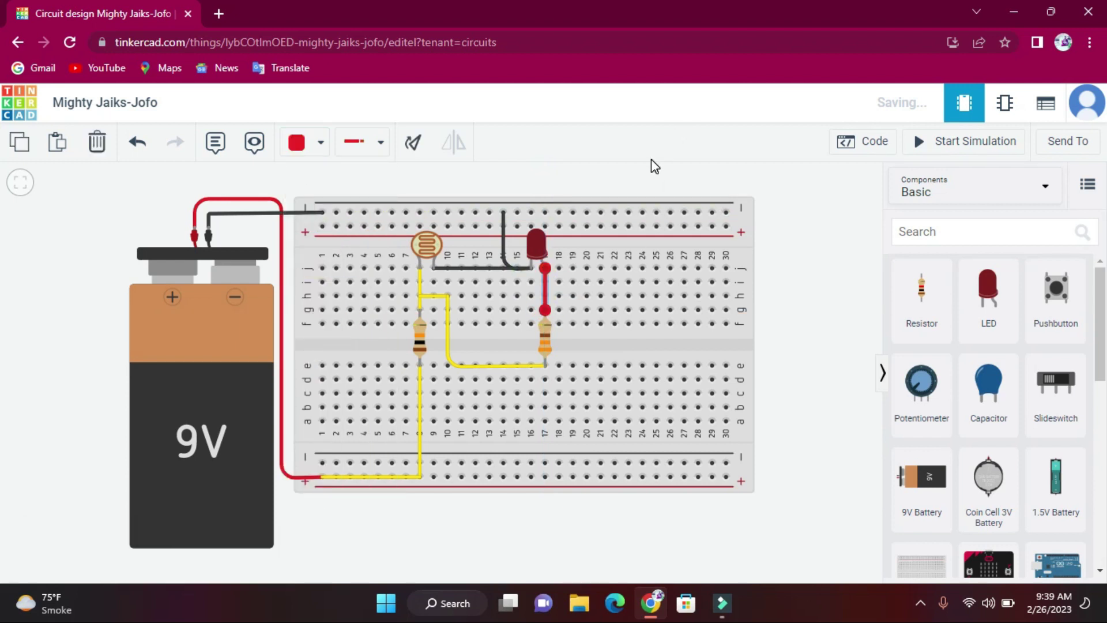
{"action": "left_click", "coordinate": [659, 175]}
Step: Recolour the vertical column-8 wire and the bottom-rail wire red
{"action": "left_click", "coordinate": [420, 455]}
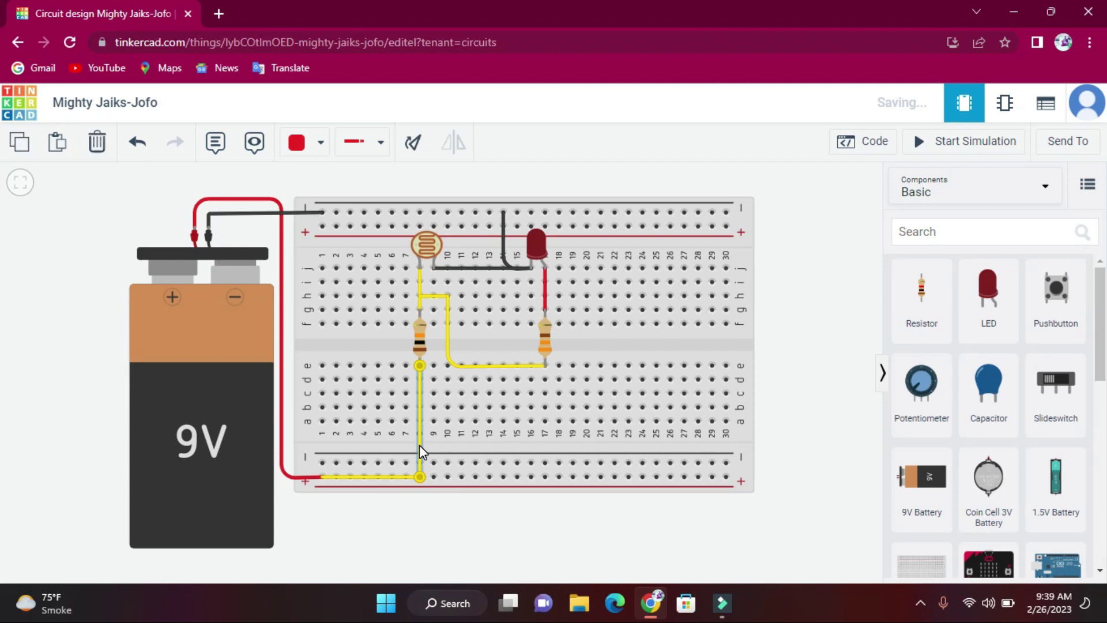
{"action": "left_click", "coordinate": [300, 146]}
{"action": "left_click", "coordinate": [317, 224]}
{"action": "left_click", "coordinate": [376, 477]}
{"action": "left_click", "coordinate": [300, 144]}
{"action": "left_click", "coordinate": [321, 224]}
{"action": "left_click", "coordinate": [605, 173]}
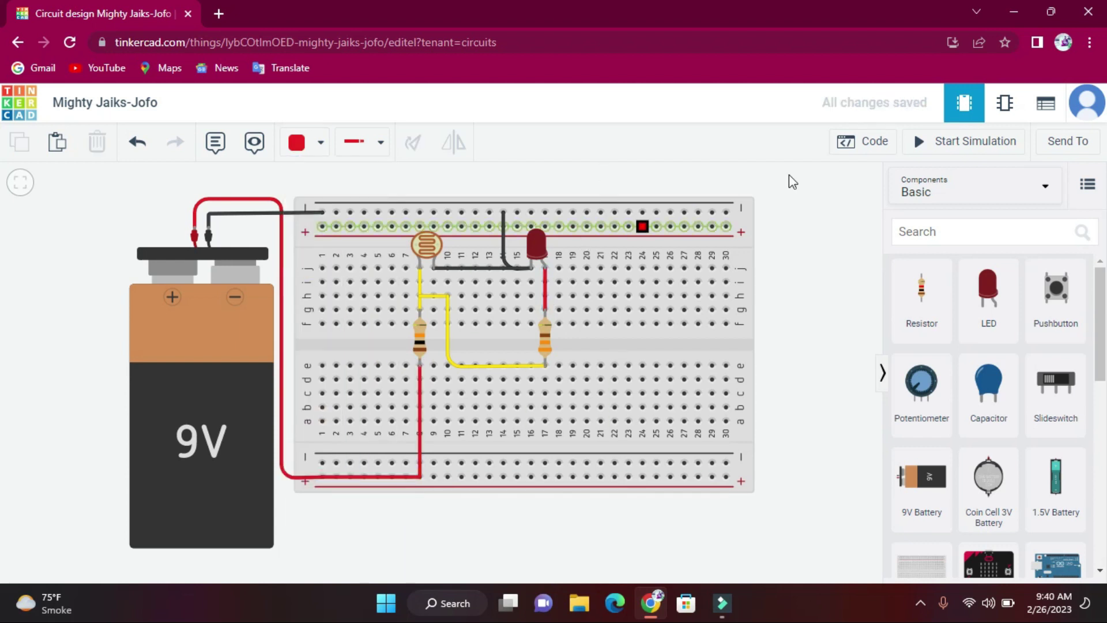
{"action": "left_click", "coordinate": [974, 141]}
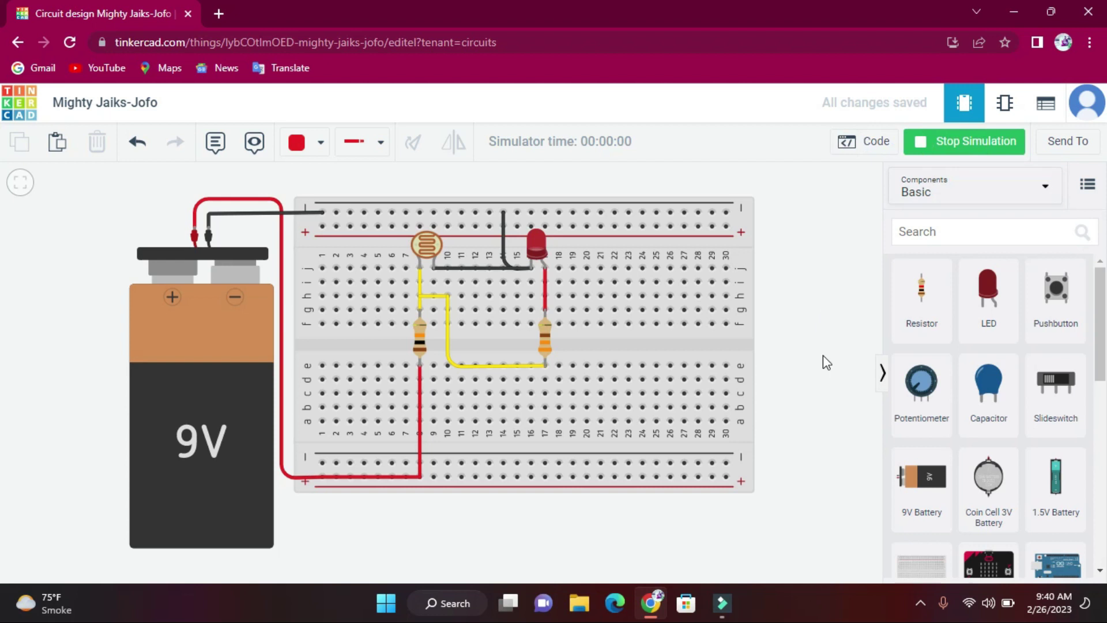
{"action": "left_click", "coordinate": [427, 246]}
{"action": "mouse_move", "coordinate": [390, 213]}
{"action": "left_mouse_down"}
{"action": "mouse_move", "coordinate": [444, 212]}
{"action": "mouse_move", "coordinate": [395, 210]}
{"action": "left_mouse_up"}
{"action": "left_click", "coordinate": [524, 171]}
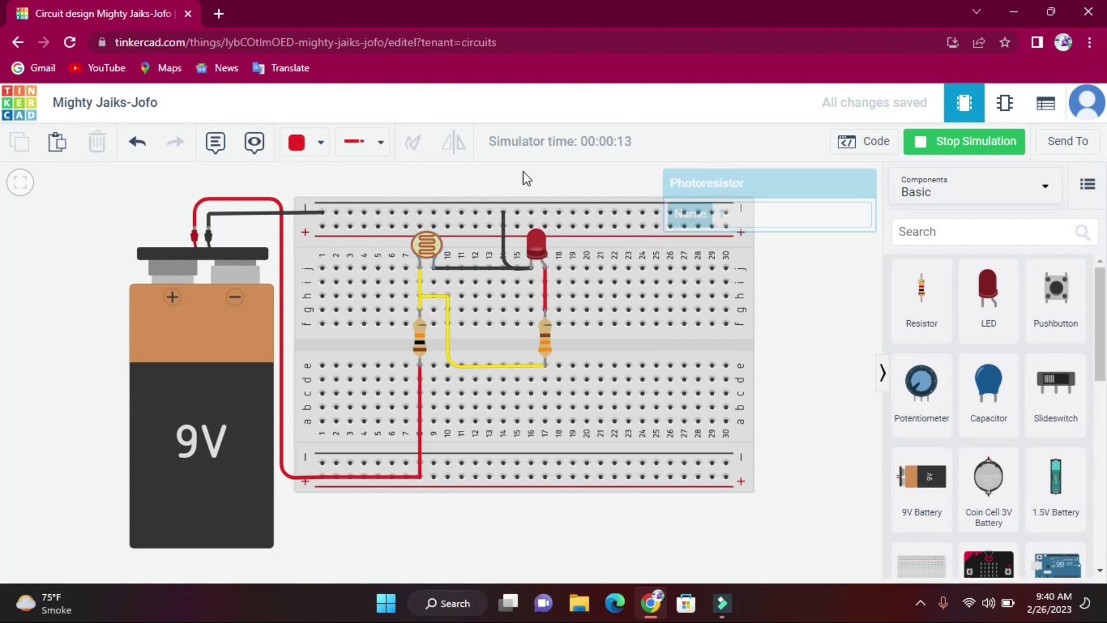
{"action": "left_click", "coordinate": [952, 142]}
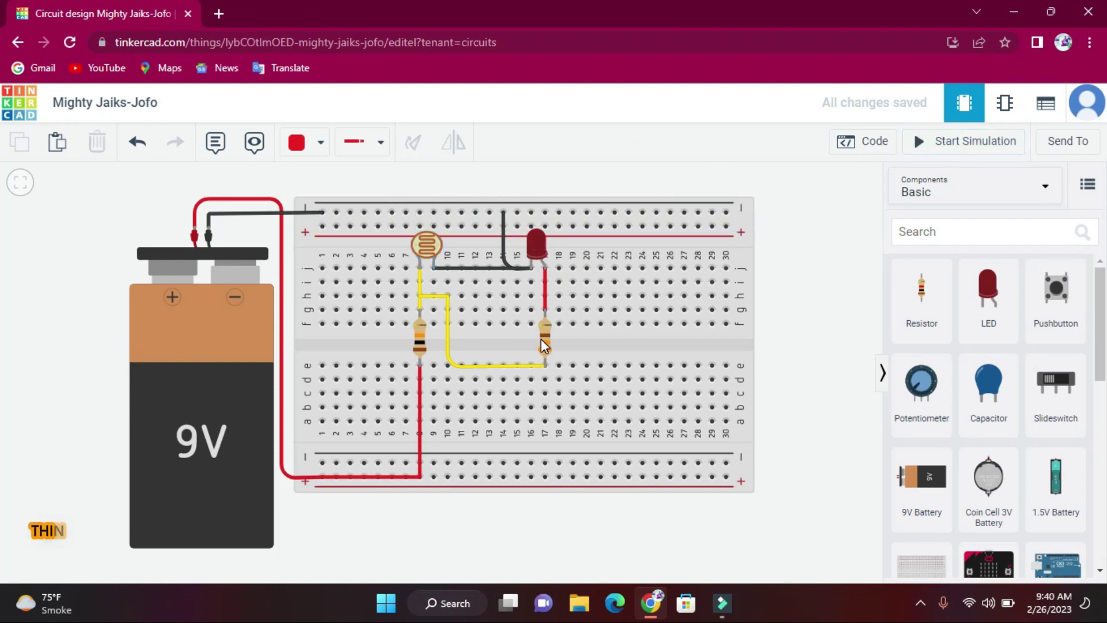
Step: Edit the column-17 resistor's Resistance field from 330 to 220 Ω and close the inspector
{"action": "left_click", "coordinate": [538, 333]}
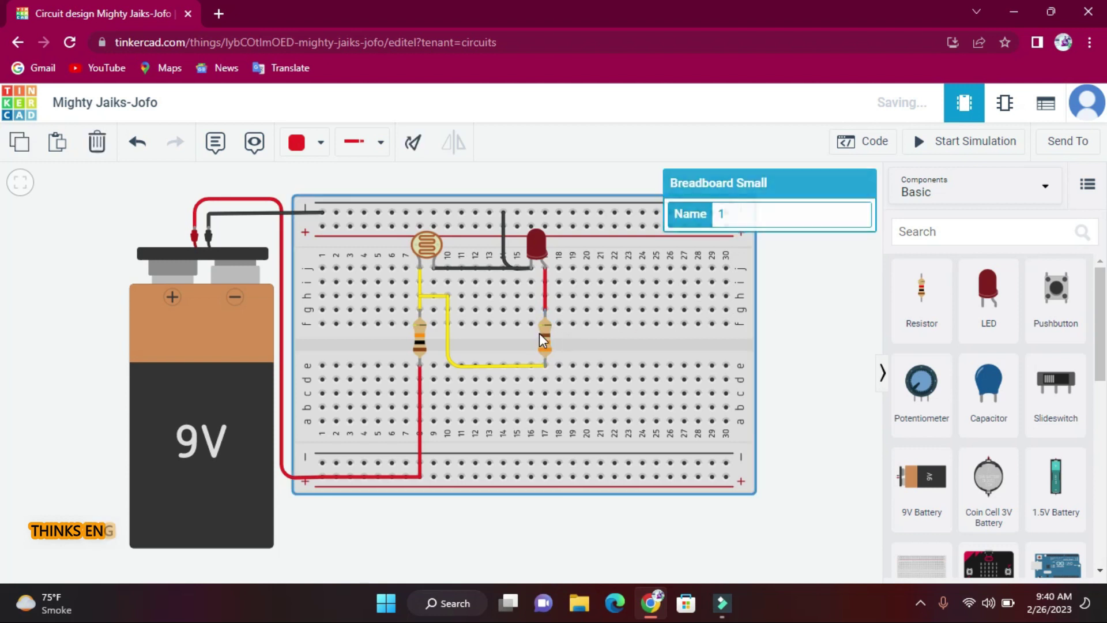
{"action": "left_click", "coordinate": [585, 296]}
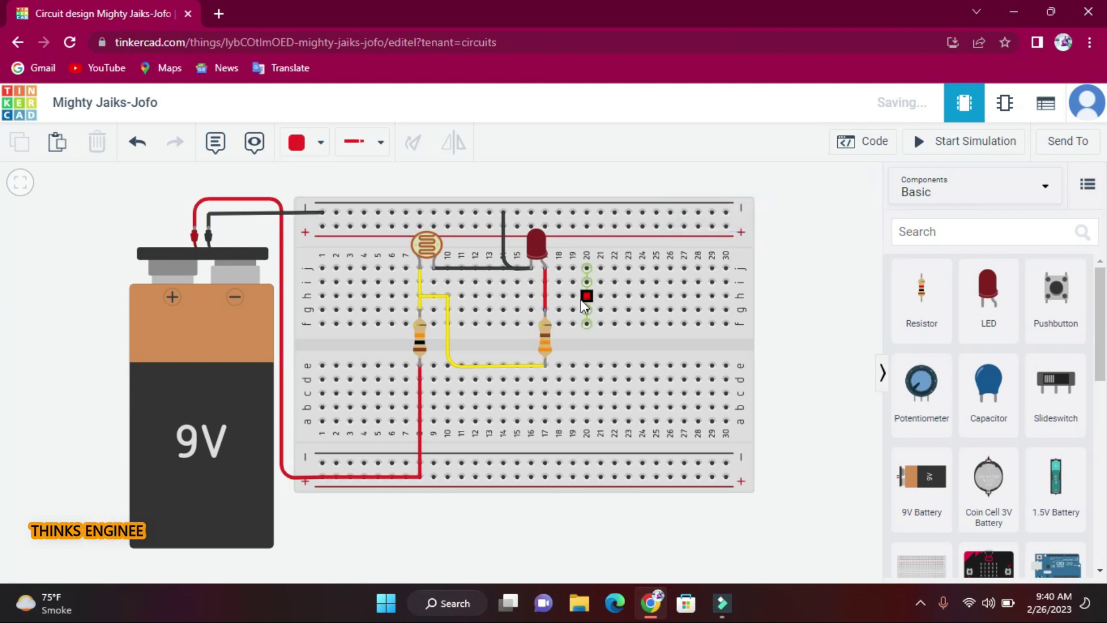
{"action": "left_click", "coordinate": [547, 343]}
{"action": "left_click_drag", "start_coordinate": [548, 346], "coordinate": [543, 349]}
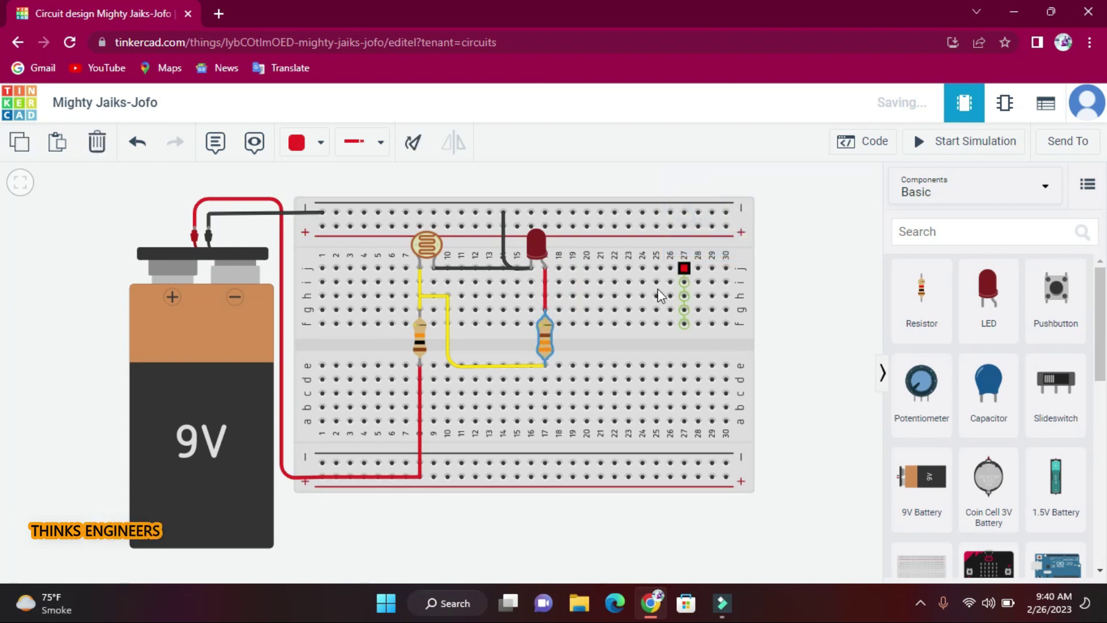
{"action": "left_click", "coordinate": [621, 341]}
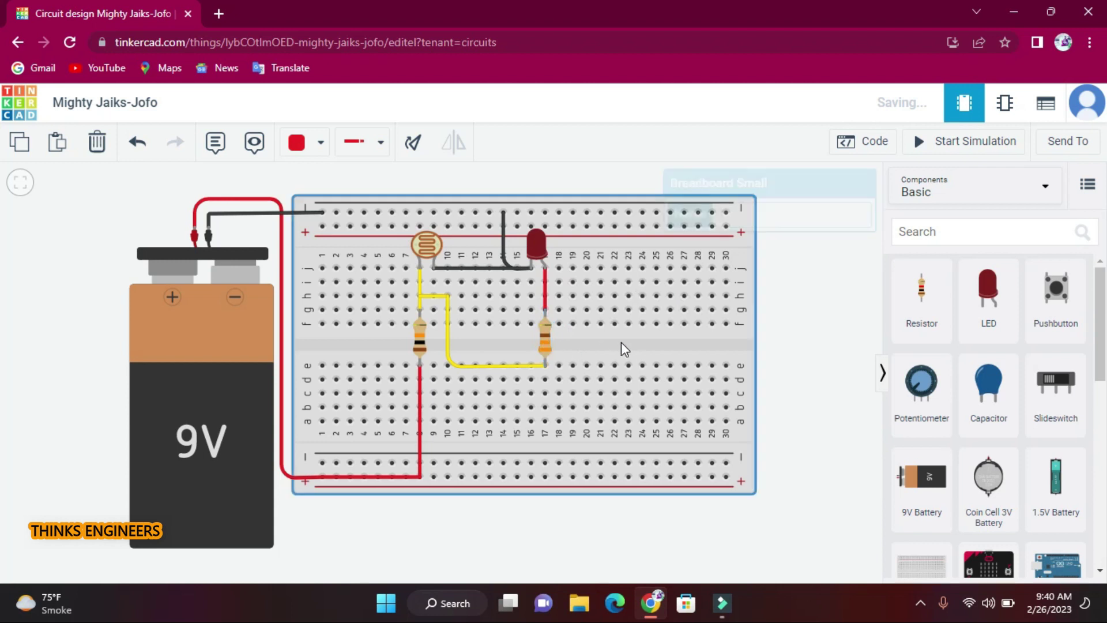
{"action": "left_click", "coordinate": [547, 336]}
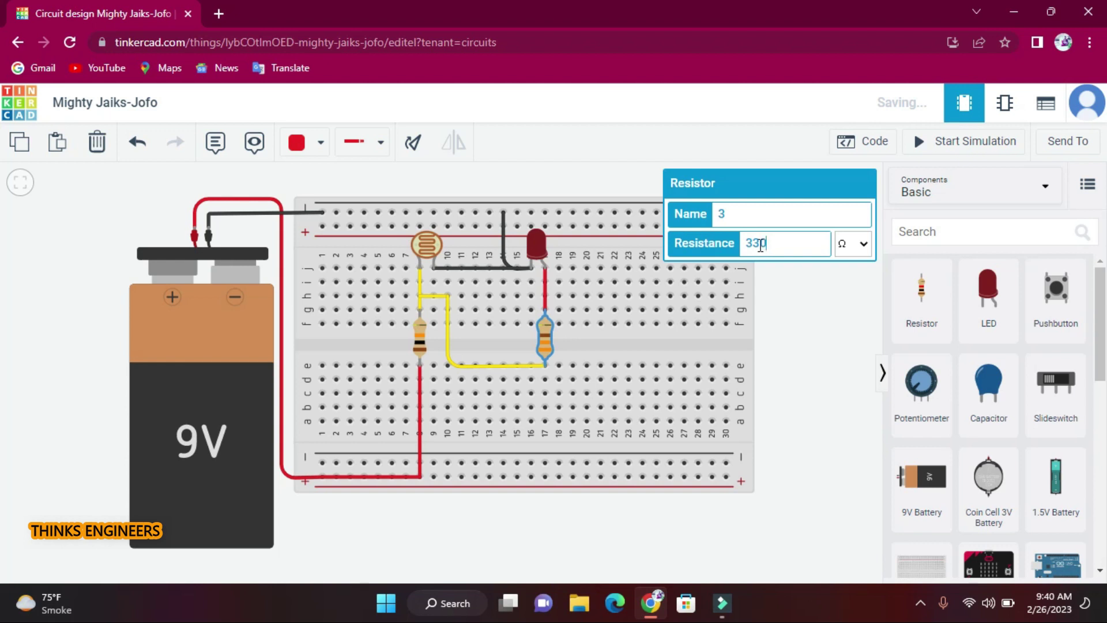
{"action": "key", "text": "BackSpace"}
{"action": "key", "text": "BackSpace"}
{"action": "type", "text": "2"}
{"action": "left_click", "coordinate": [831, 358]}
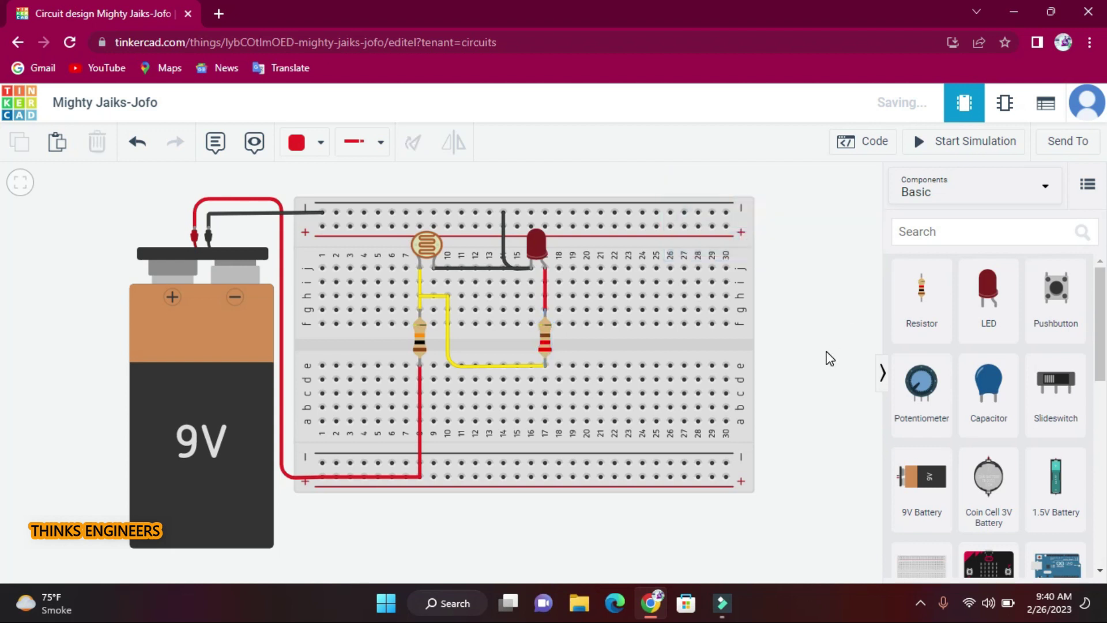
{"action": "left_click", "coordinate": [946, 141]}
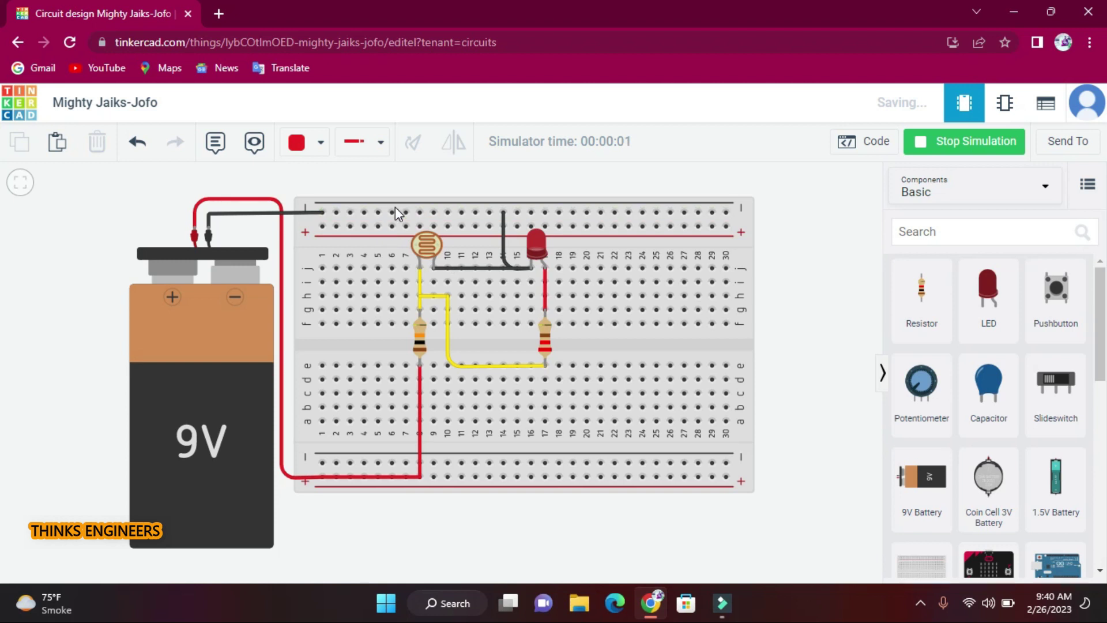
{"action": "left_click", "coordinate": [424, 243]}
{"action": "mouse_move", "coordinate": [392, 212]}
{"action": "left_mouse_down"}
{"action": "mouse_move", "coordinate": [460, 215]}
{"action": "mouse_move", "coordinate": [388, 214]}
{"action": "left_mouse_up"}
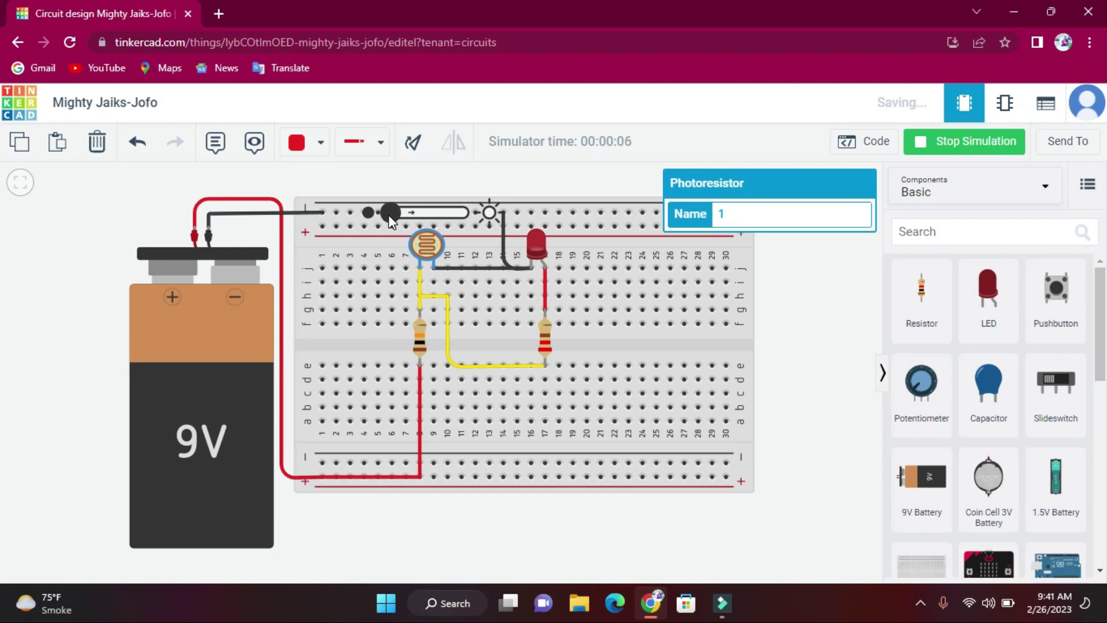
{"action": "left_click", "coordinate": [812, 346]}
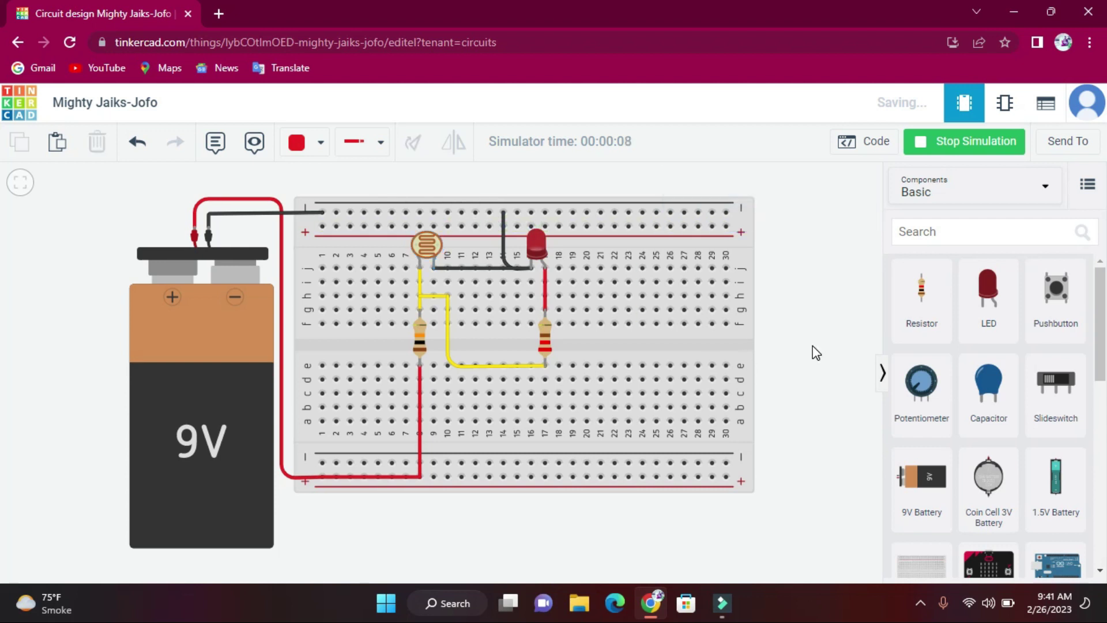
{"action": "left_click", "coordinate": [946, 146]}
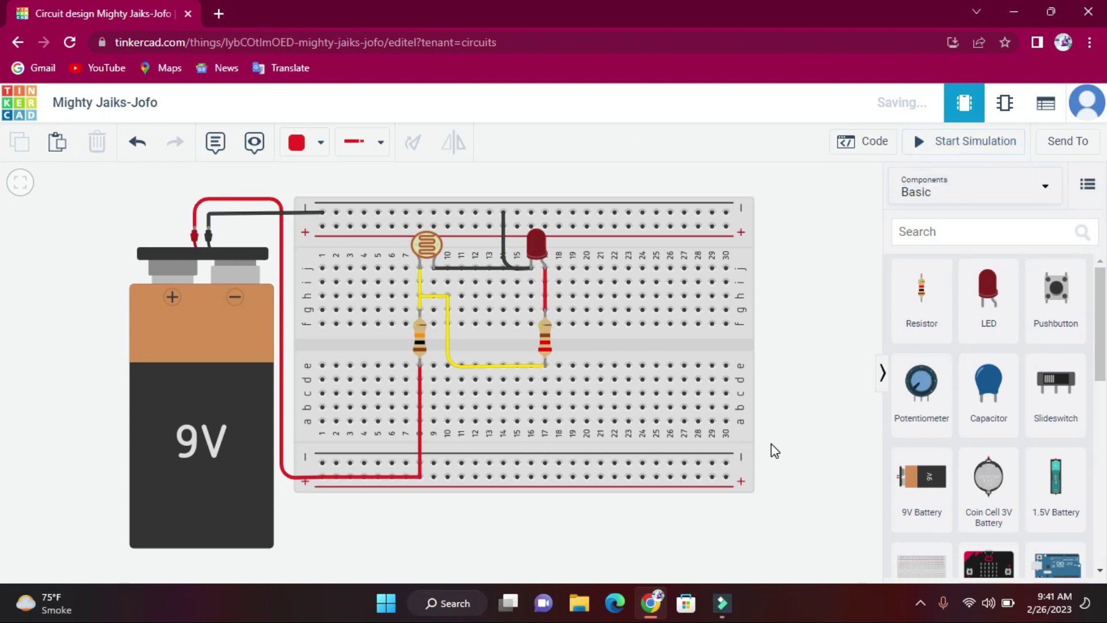